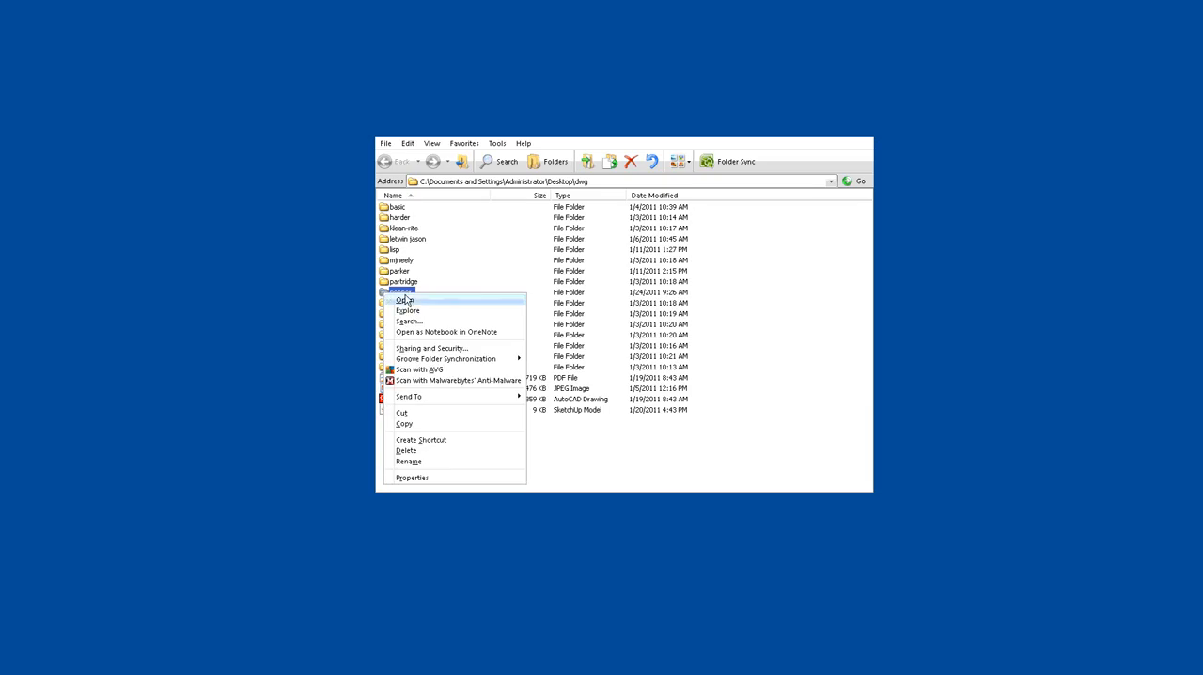
Open the scans folder, then switch to Corel PHOTO-PAINT and maximize its window
{"action": "right_click", "coordinate": [387, 209]}
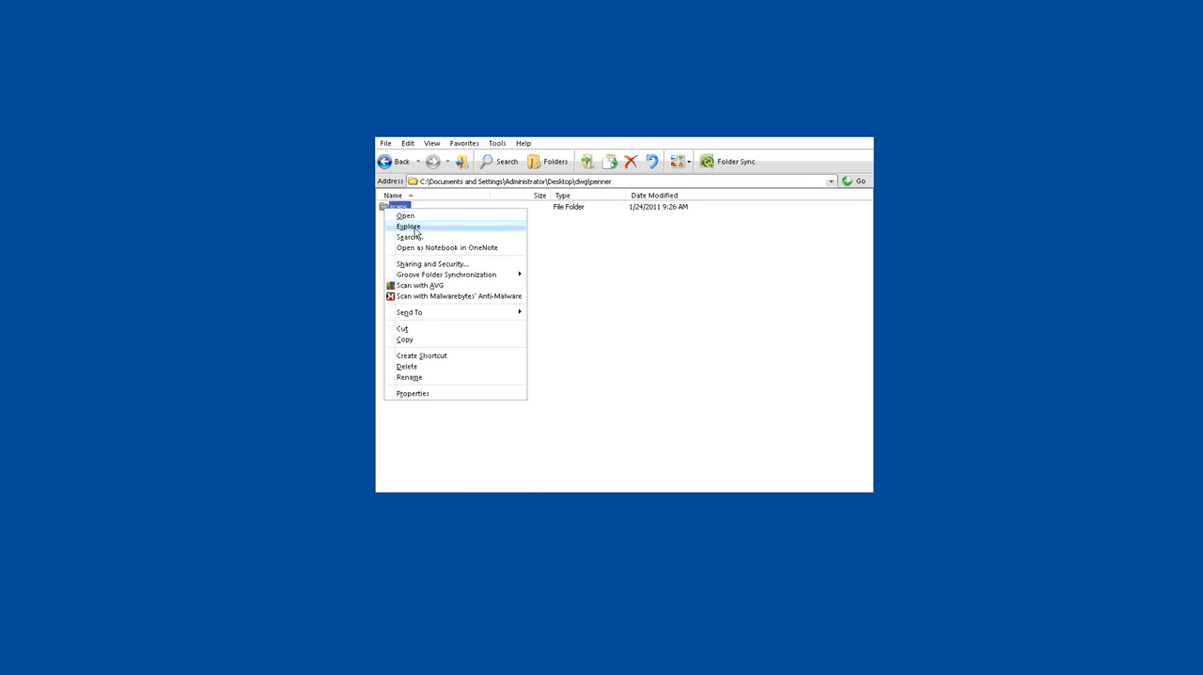
{"action": "left_click", "coordinate": [409, 217]}
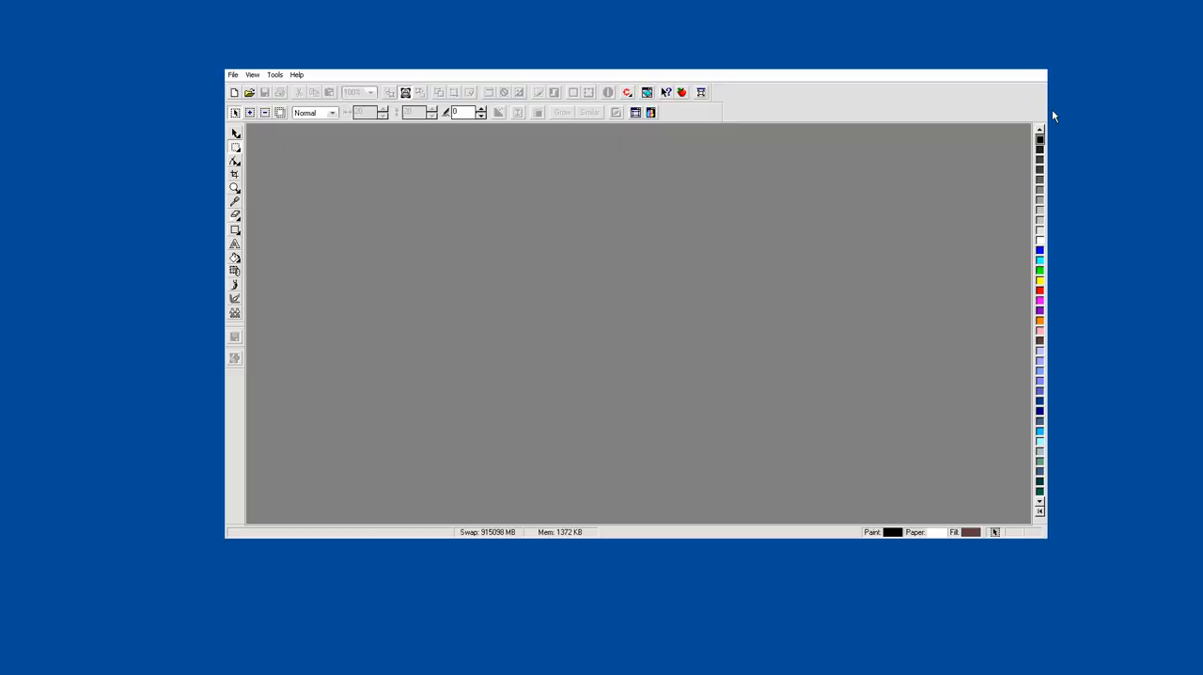
{"action": "left_click_drag", "start_coordinate": [852, 58], "coordinate": [794, 190]}
{"action": "left_click", "coordinate": [752, 125]}
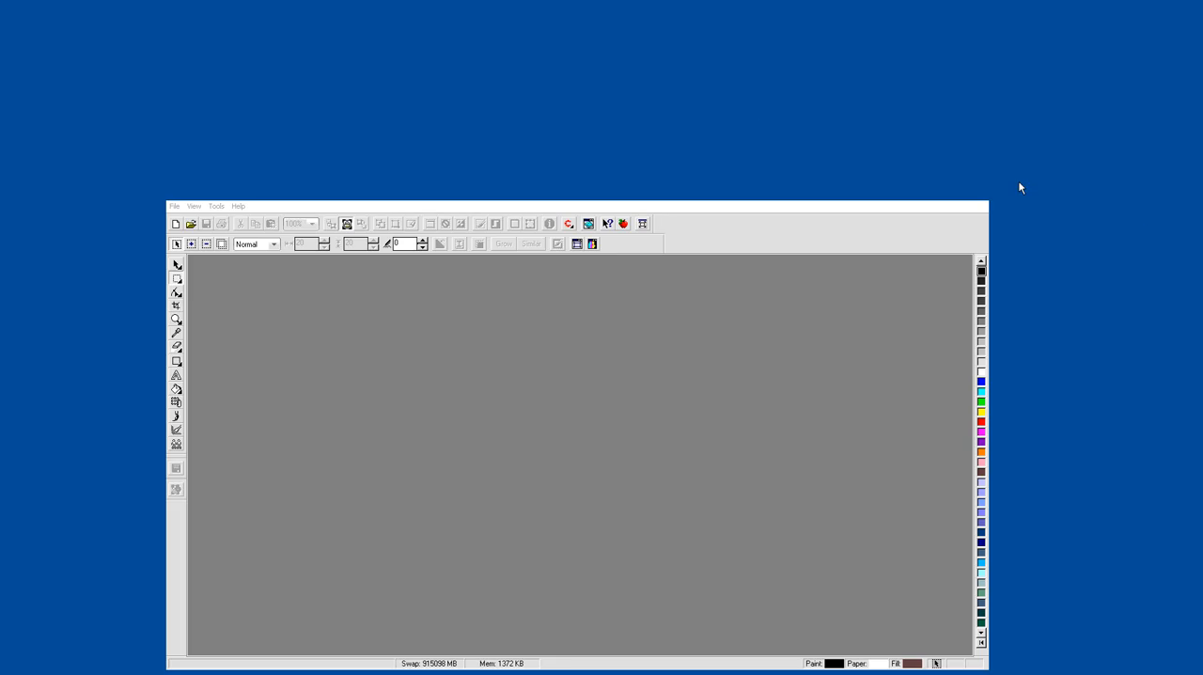
{"action": "double_click", "coordinate": [949, 188]}
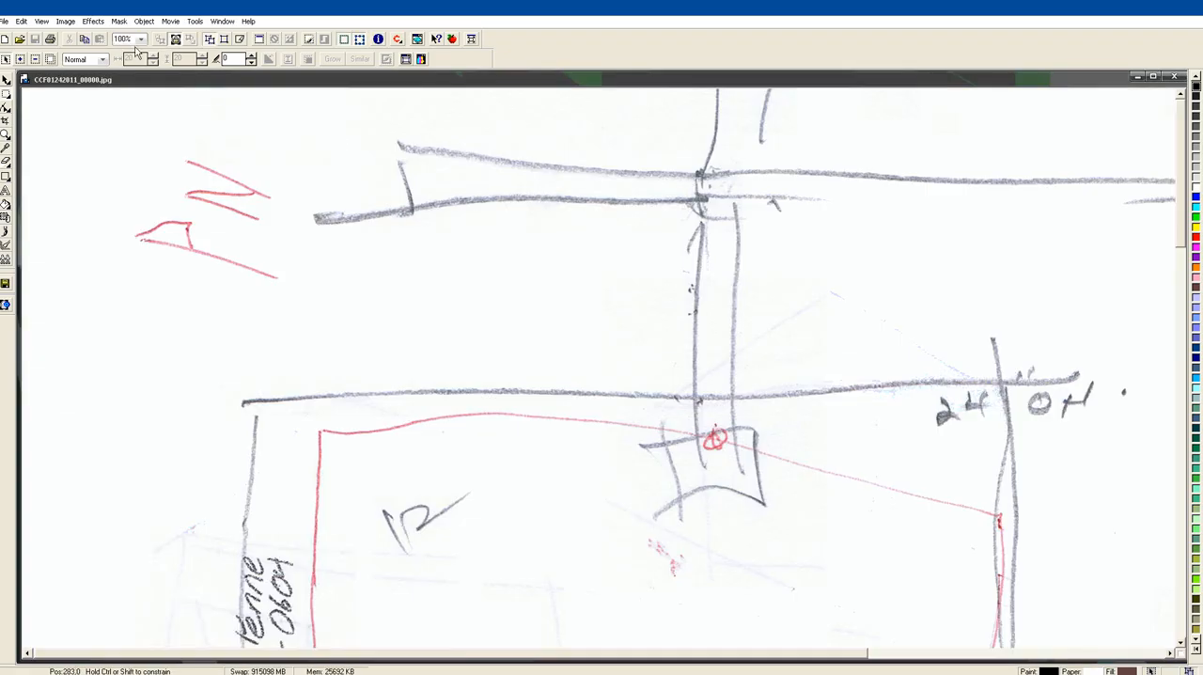
Open the scans CCF01242011_00000.jpg and CCF01242011_00001.jpg and zoom each one to fit its window
{"action": "left_click", "coordinate": [140, 39]}
{"action": "left_click", "coordinate": [132, 51]}
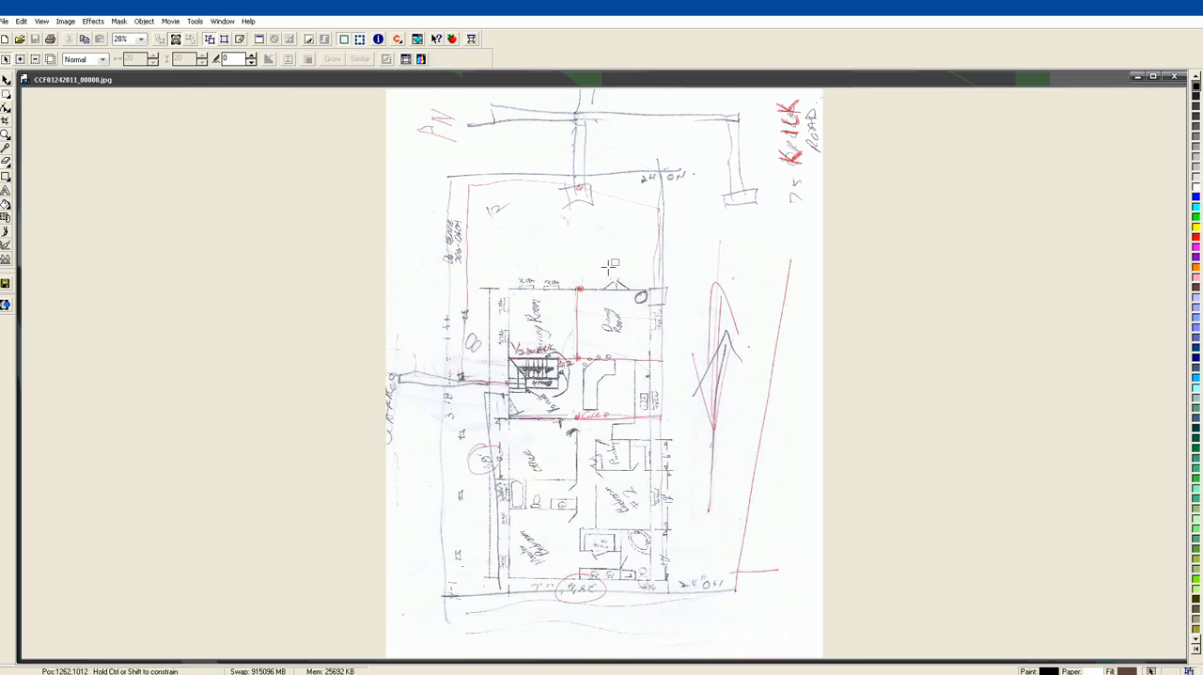
{"action": "left_click_drag", "start_coordinate": [1202, 302], "coordinate": [555, 331]}
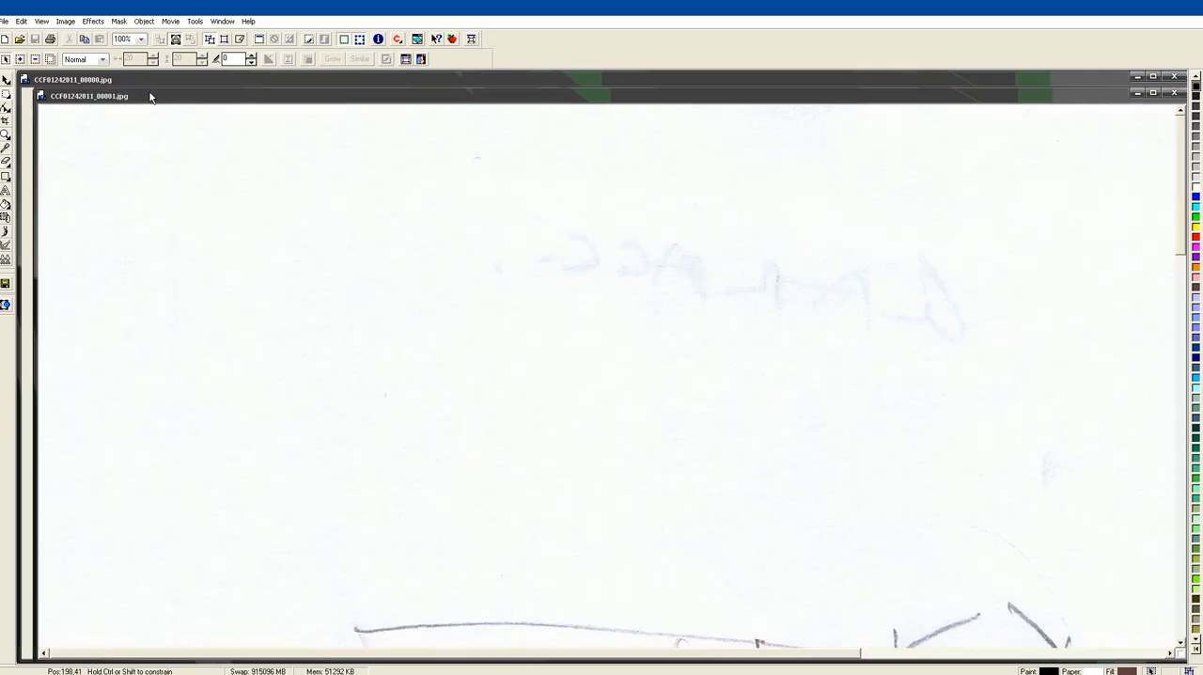
{"action": "left_click", "coordinate": [140, 38]}
{"action": "left_click", "coordinate": [126, 49]}
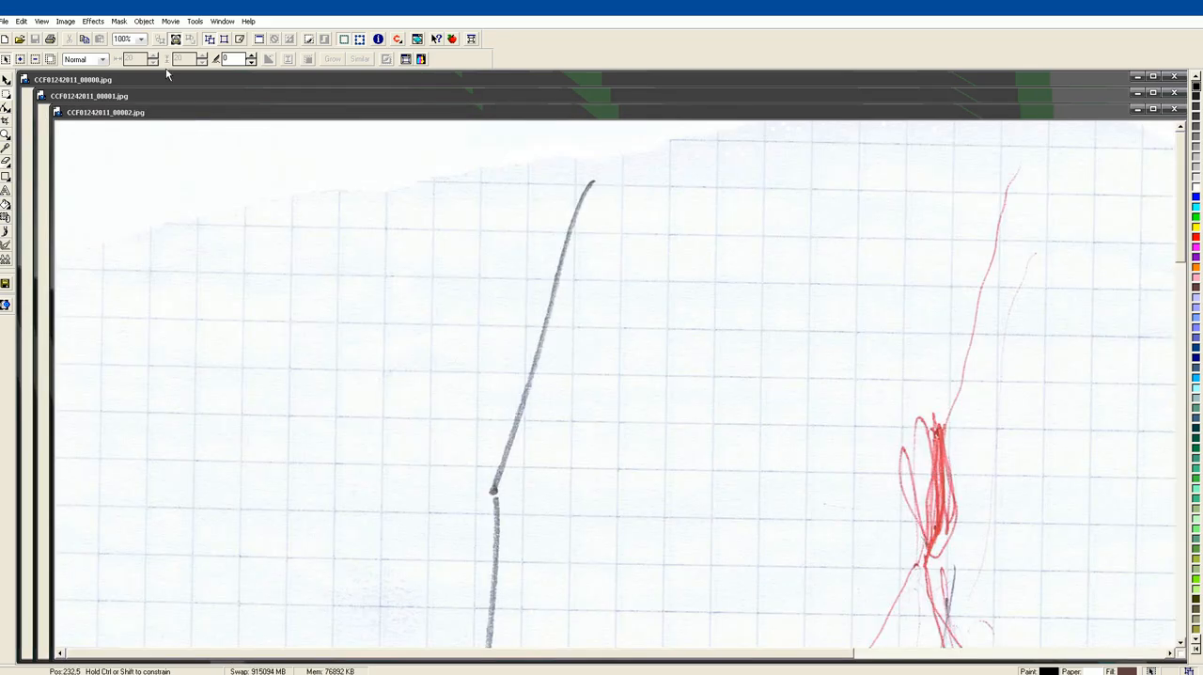
Zoom the scan CCF01242011_00002.jpg to fit and rotate it 90° counterclockwise
{"action": "left_click", "coordinate": [141, 39]}
{"action": "left_click", "coordinate": [127, 54]}
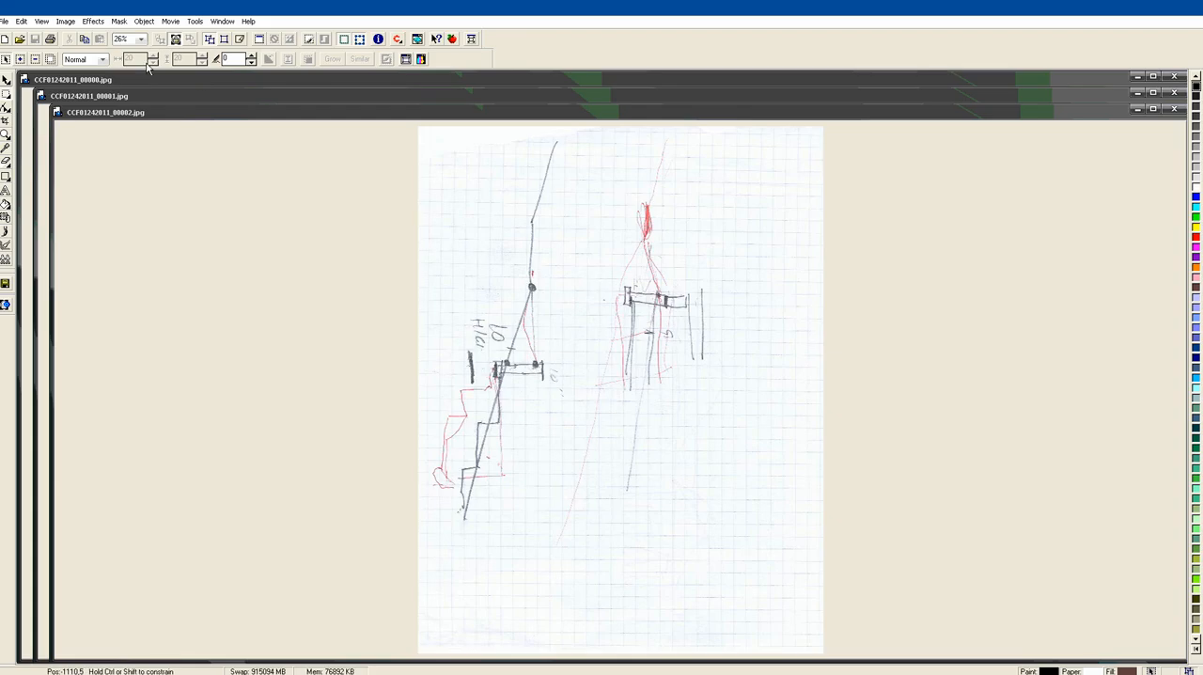
{"action": "left_click", "coordinate": [65, 21]}
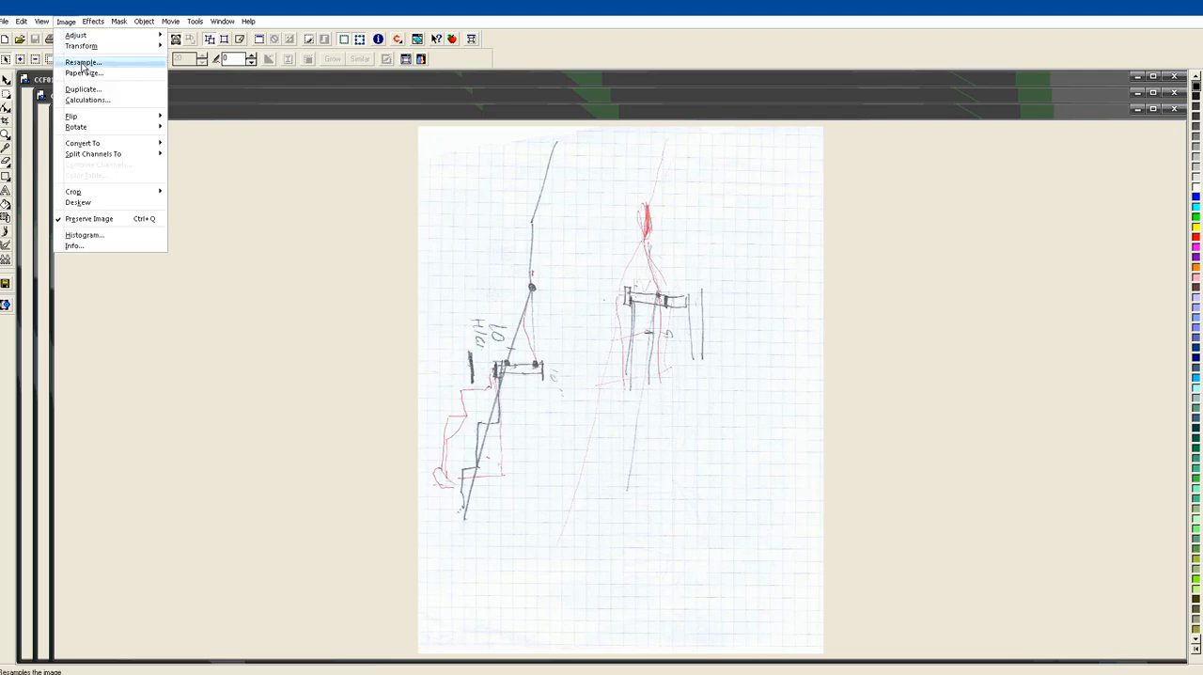
{"action": "mouse_move", "coordinate": [126, 127]}
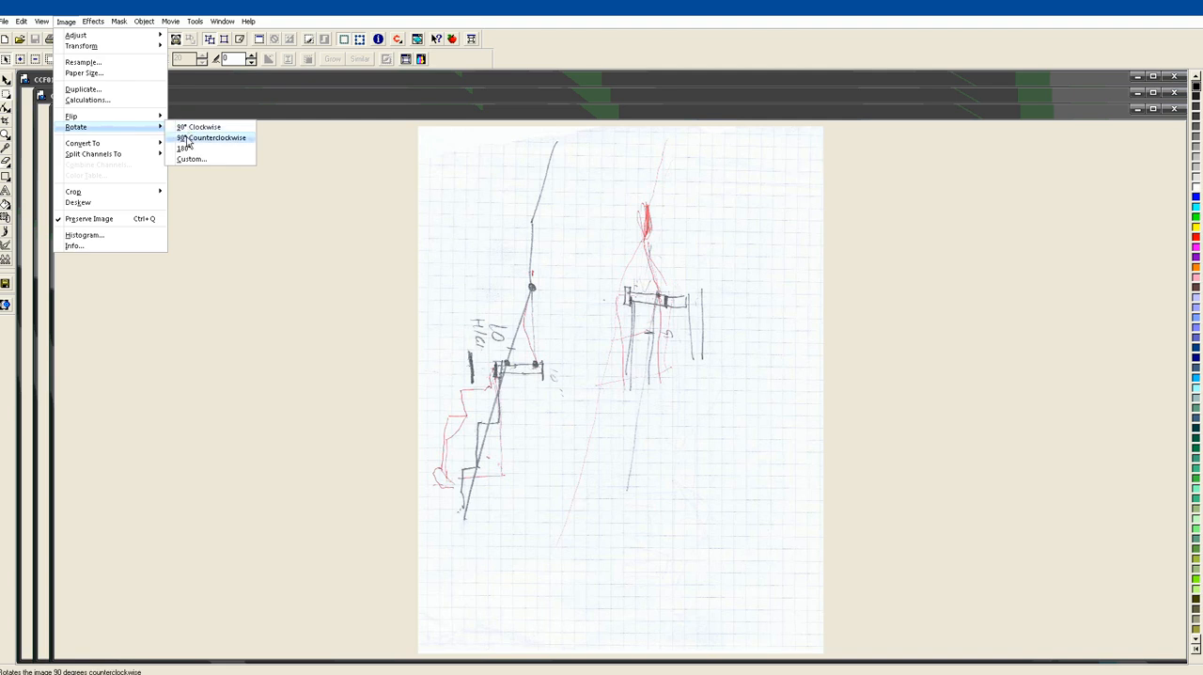
{"action": "left_click", "coordinate": [187, 138]}
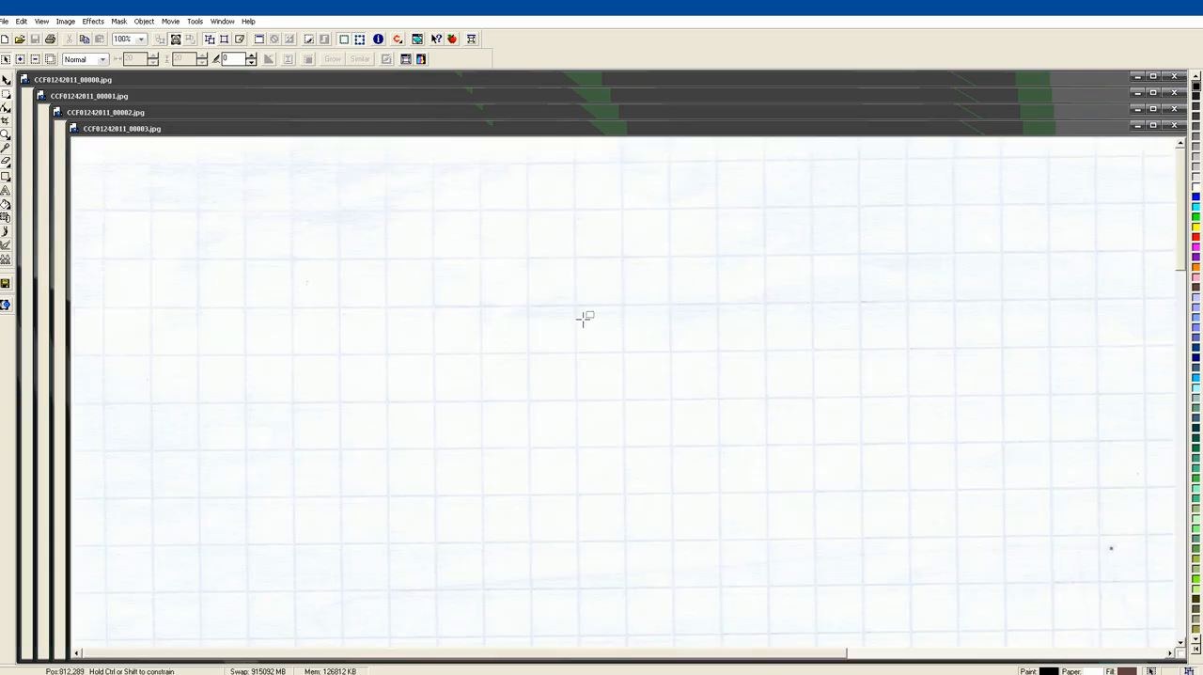
Zoom the scan CCF01242011_00003.jpg to fit and rotate it 90° counterclockwise
{"action": "left_click", "coordinate": [141, 39]}
{"action": "left_click", "coordinate": [134, 52]}
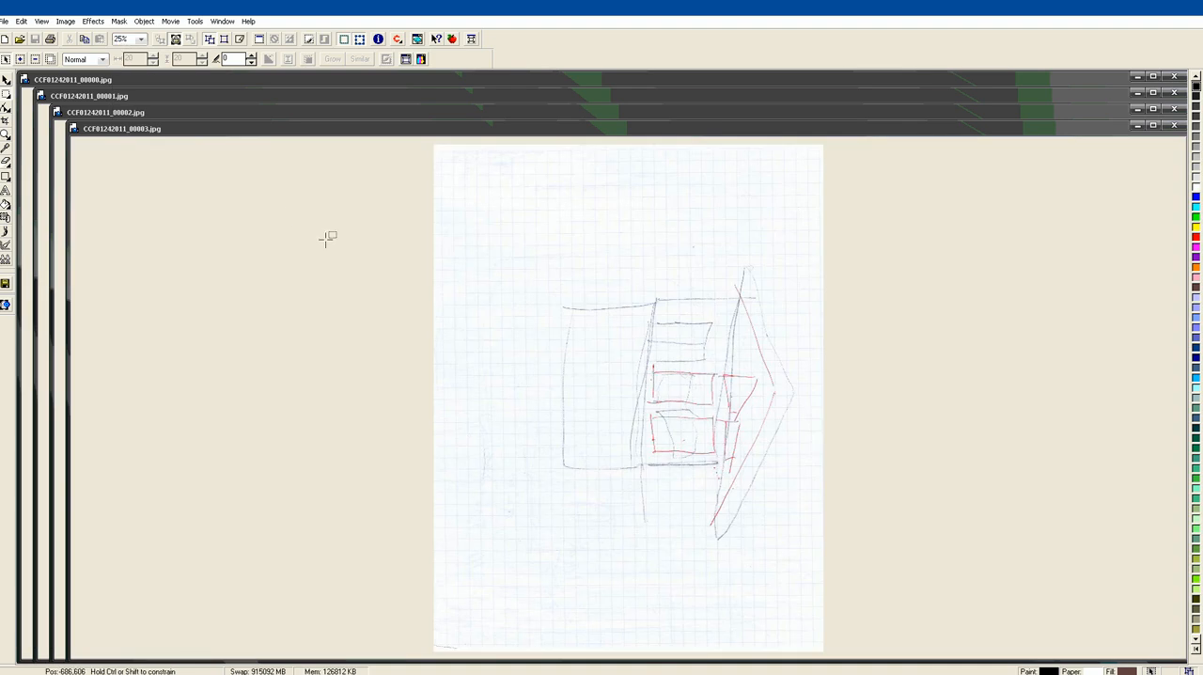
{"action": "left_click", "coordinate": [66, 20]}
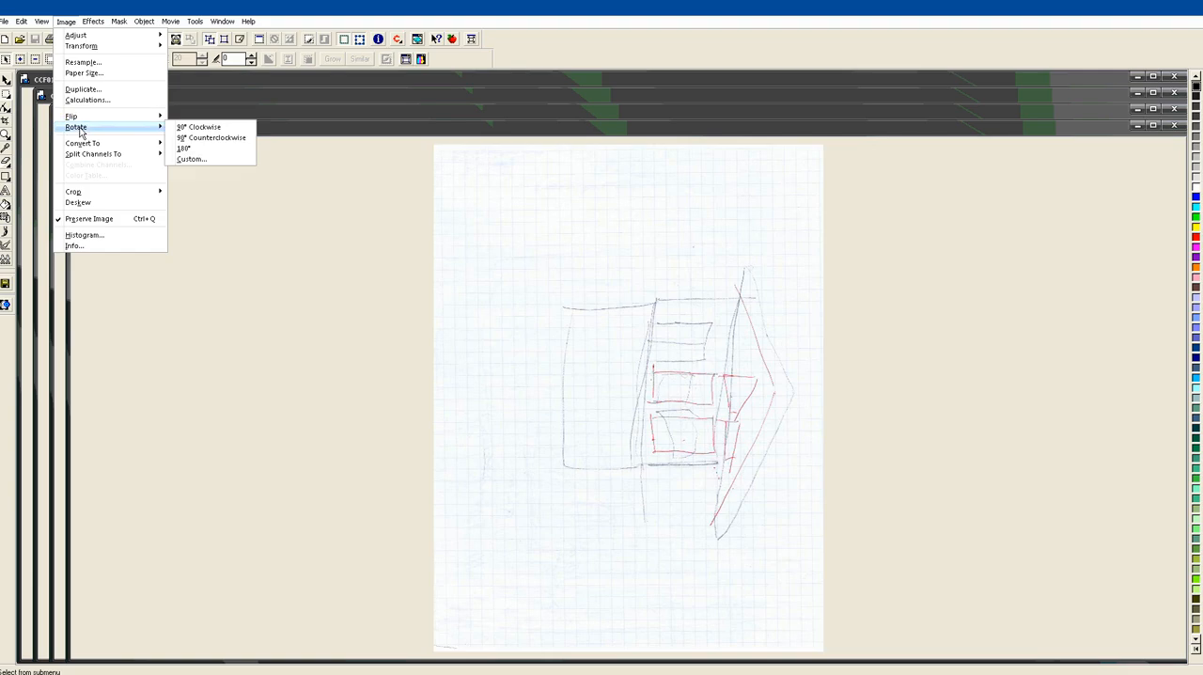
{"action": "mouse_move", "coordinate": [150, 128]}
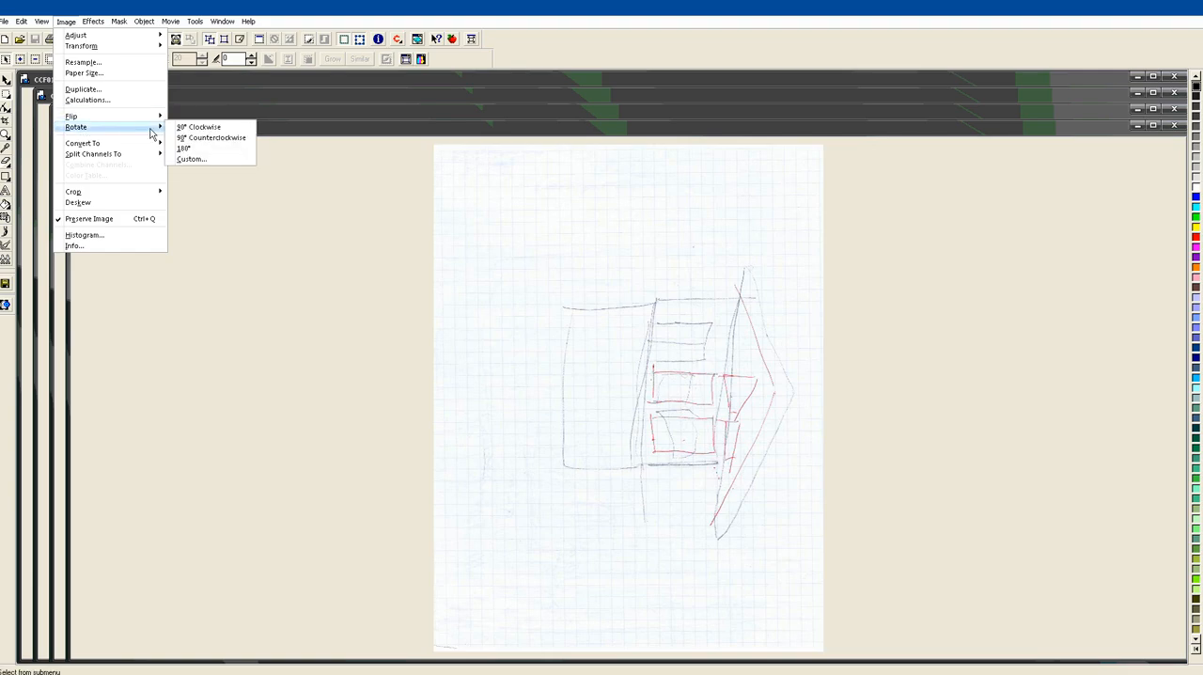
{"action": "left_click", "coordinate": [210, 137]}
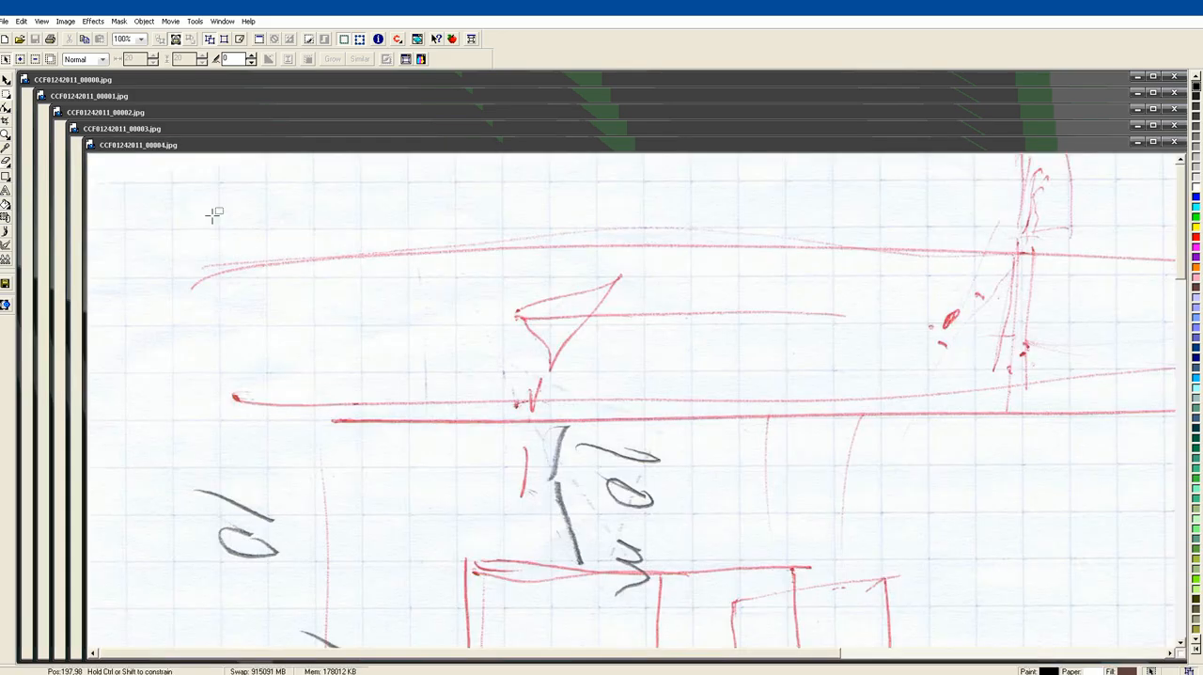
Zoom the scans CCF01242011_00004.jpg and CCF01242011_00005.jpg to fit, and rotate CCF01242011_00005.jpg 90° counterclockwise
{"action": "left_click", "coordinate": [141, 41]}
{"action": "left_click", "coordinate": [132, 51]}
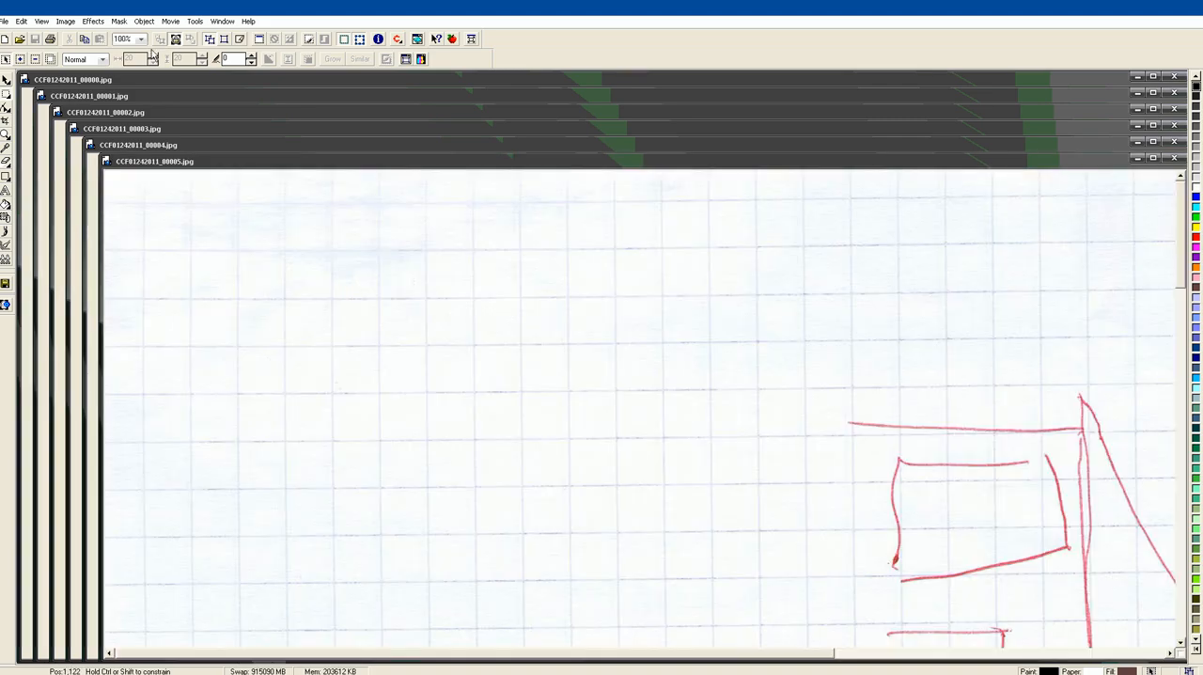
{"action": "left_click", "coordinate": [141, 39]}
{"action": "left_click", "coordinate": [135, 50]}
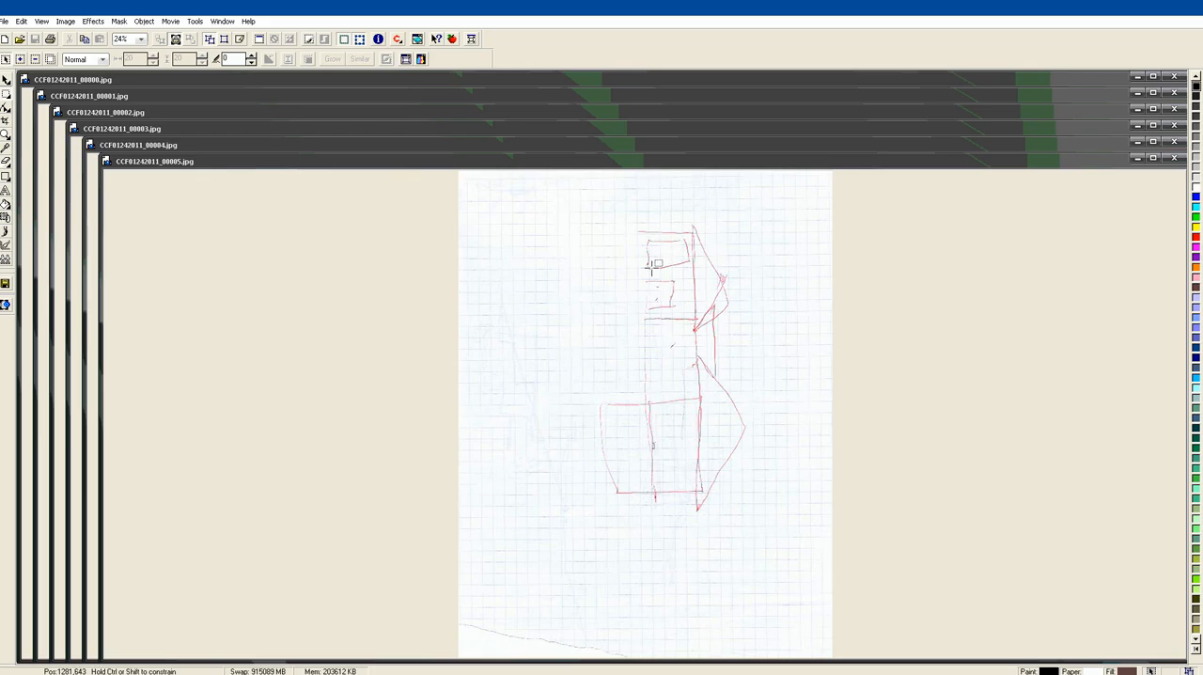
{"action": "left_click", "coordinate": [67, 21]}
{"action": "mouse_move", "coordinate": [75, 127]}
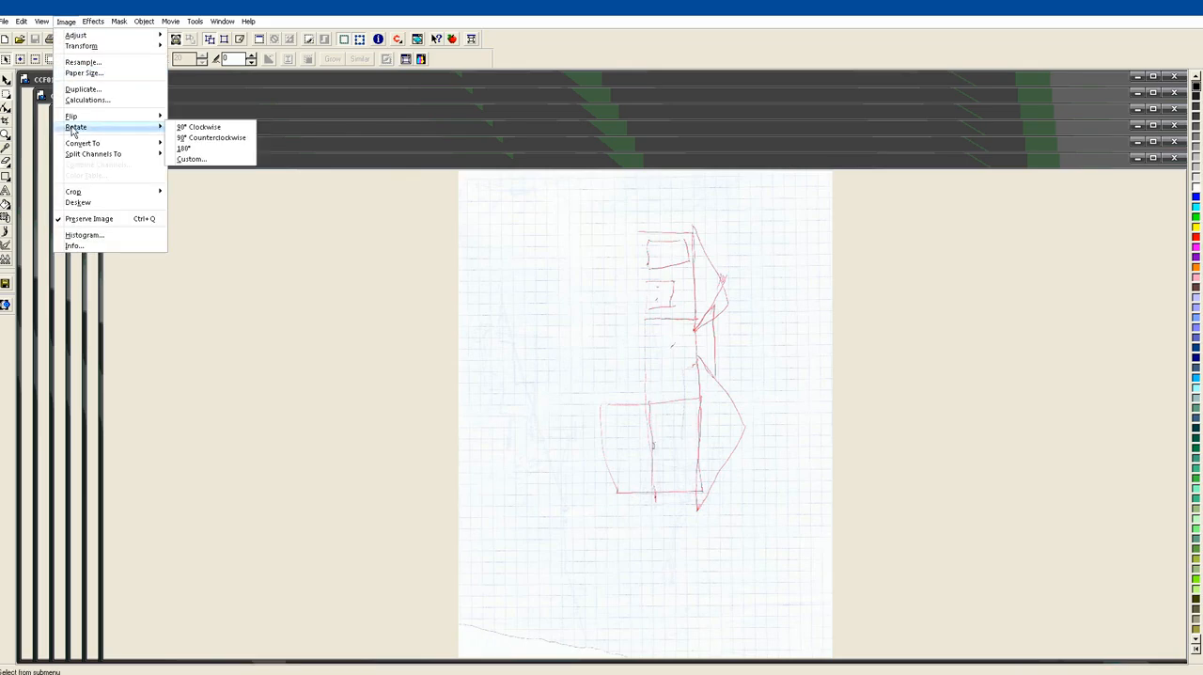
{"action": "left_click", "coordinate": [199, 138]}
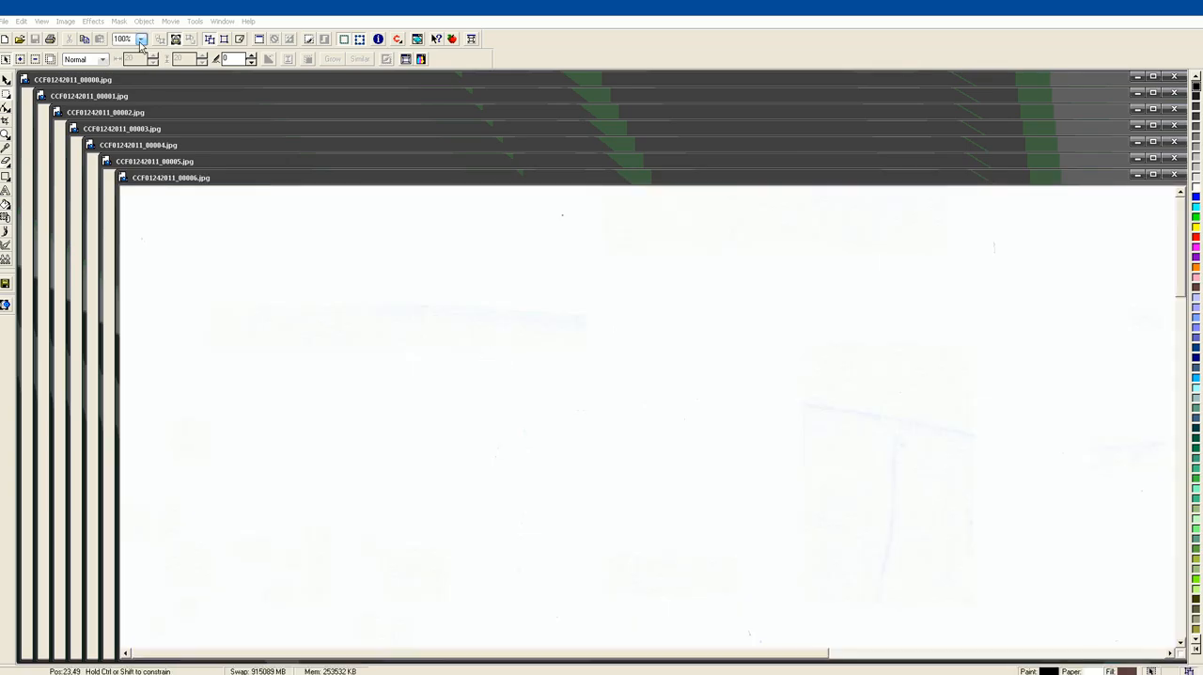
Zoom the garage sketch CCF01242011_00006.jpg to fit and turn it upright with two 90° counterclockwise rotations
{"action": "left_click", "coordinate": [140, 38]}
{"action": "left_click", "coordinate": [125, 90]}
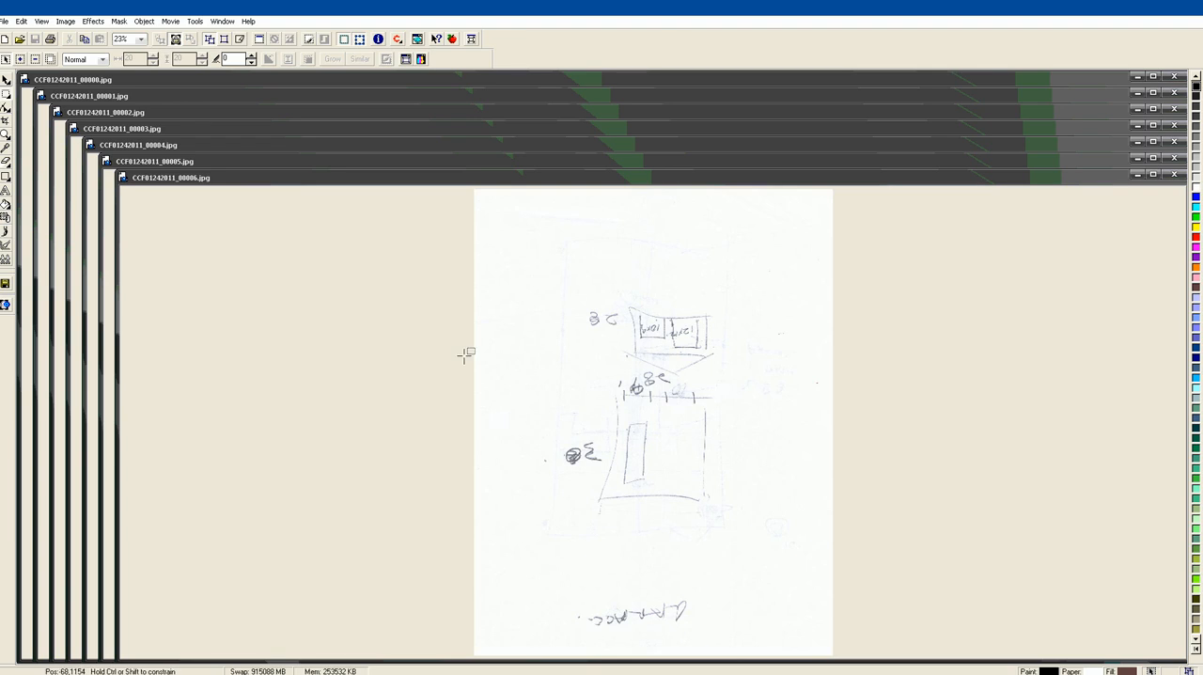
{"action": "left_click", "coordinate": [144, 39]}
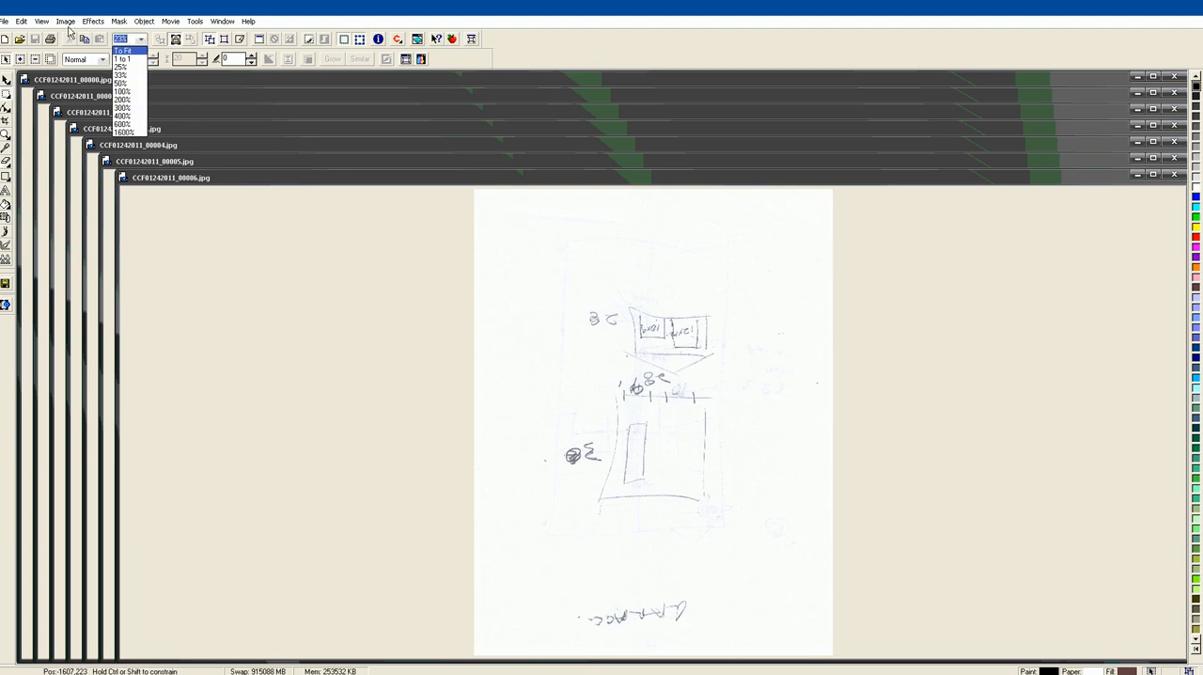
{"action": "key", "text": "Escape"}
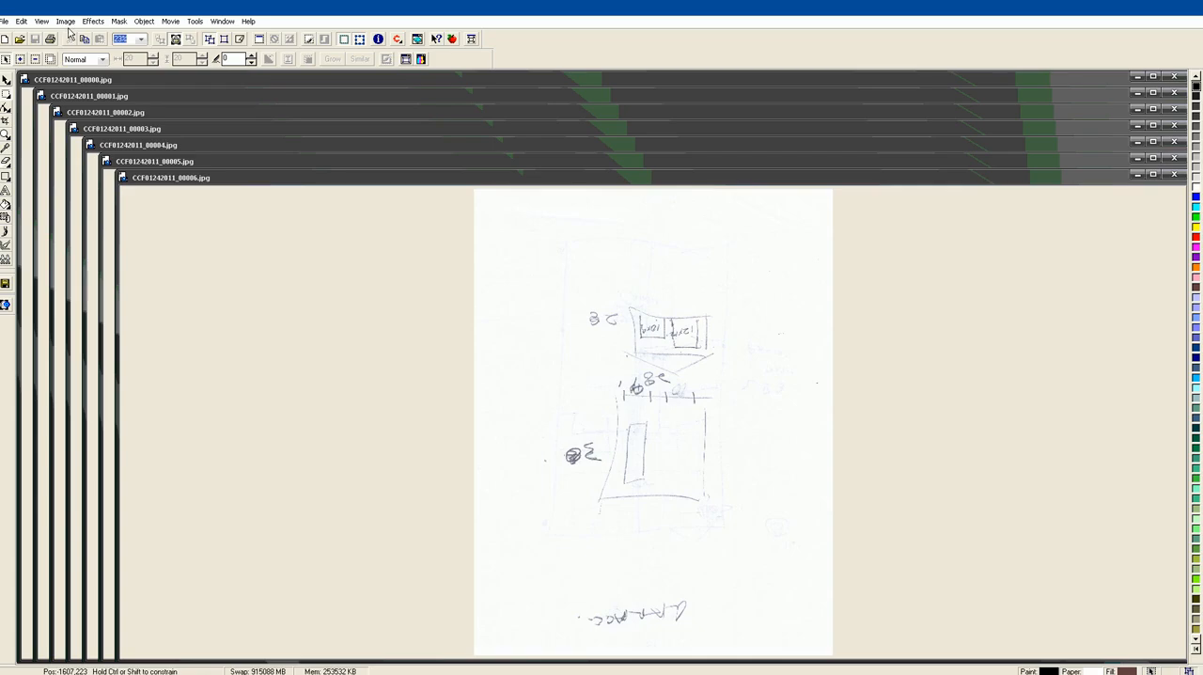
{"action": "left_click", "coordinate": [66, 21]}
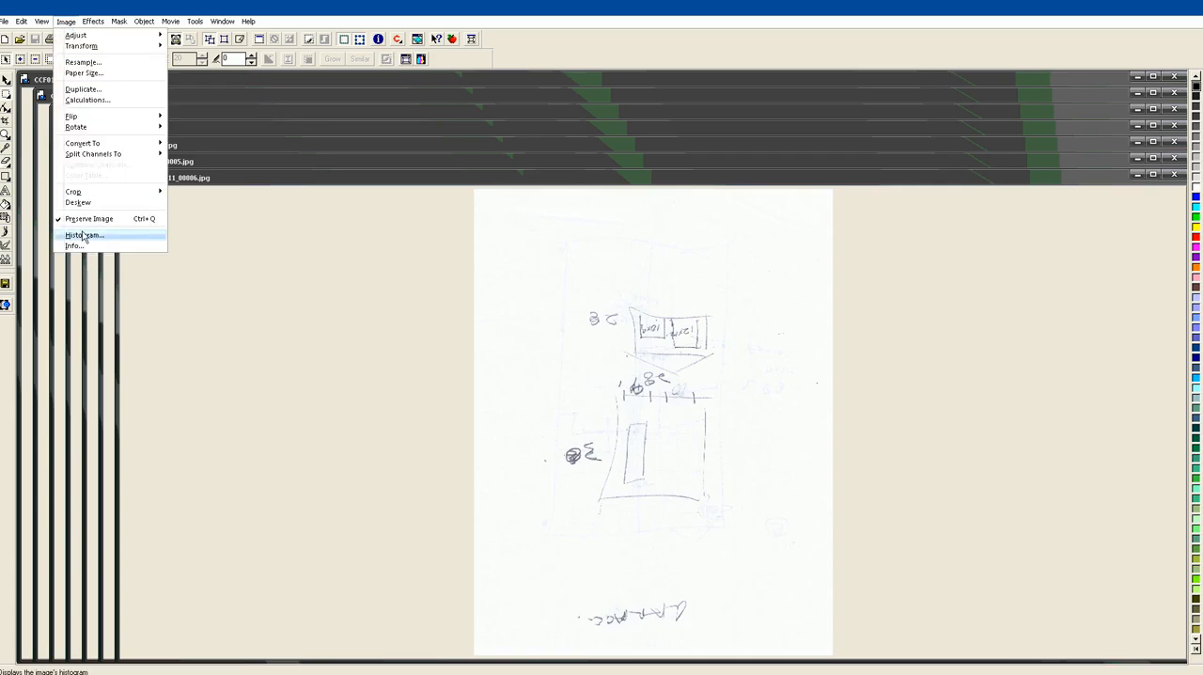
{"action": "mouse_move", "coordinate": [86, 127]}
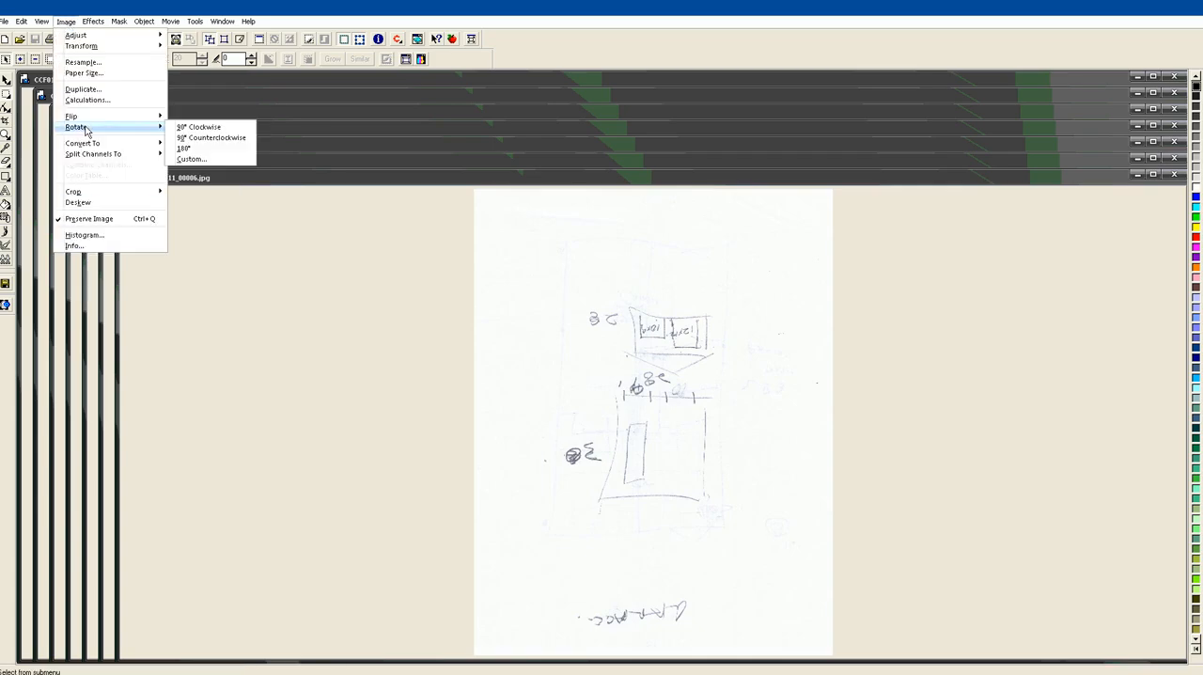
{"action": "left_click", "coordinate": [210, 138]}
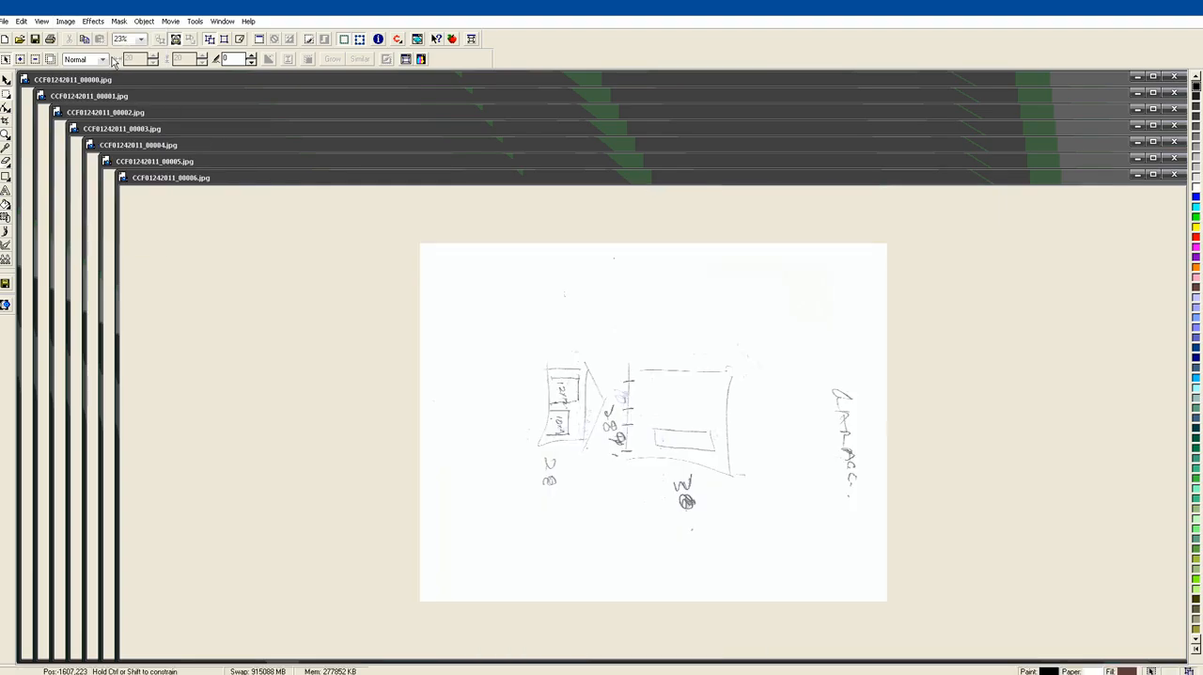
{"action": "left_click", "coordinate": [66, 21]}
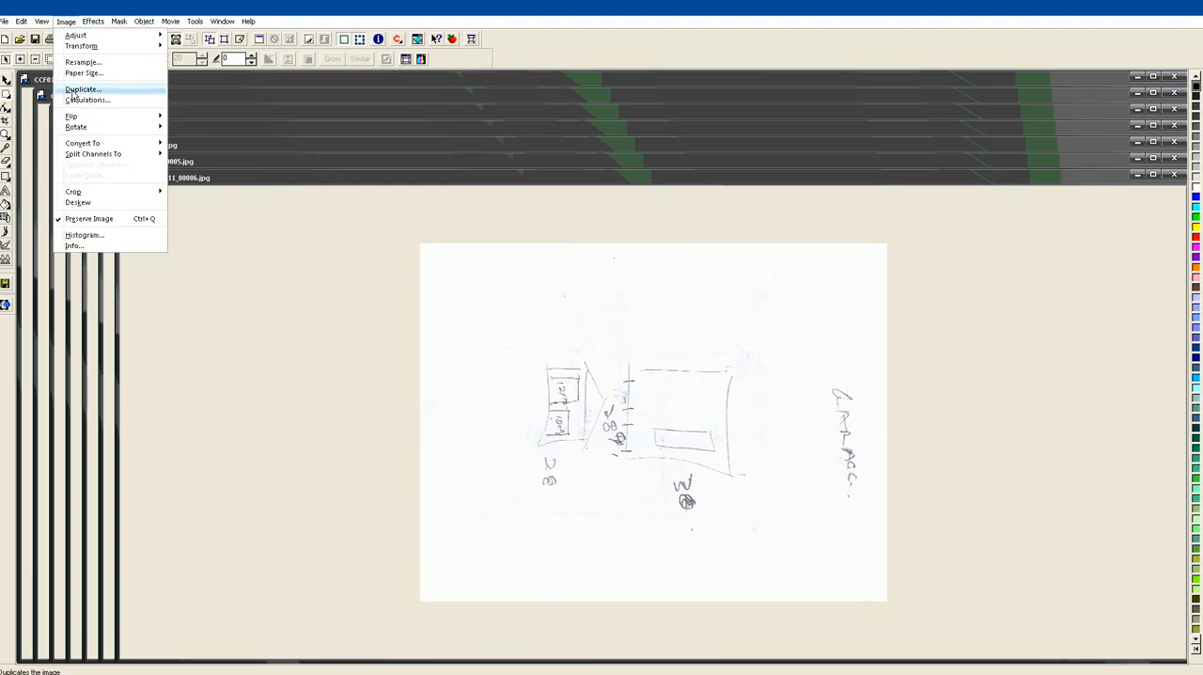
{"action": "mouse_move", "coordinate": [68, 133]}
{"action": "left_click", "coordinate": [184, 141]}
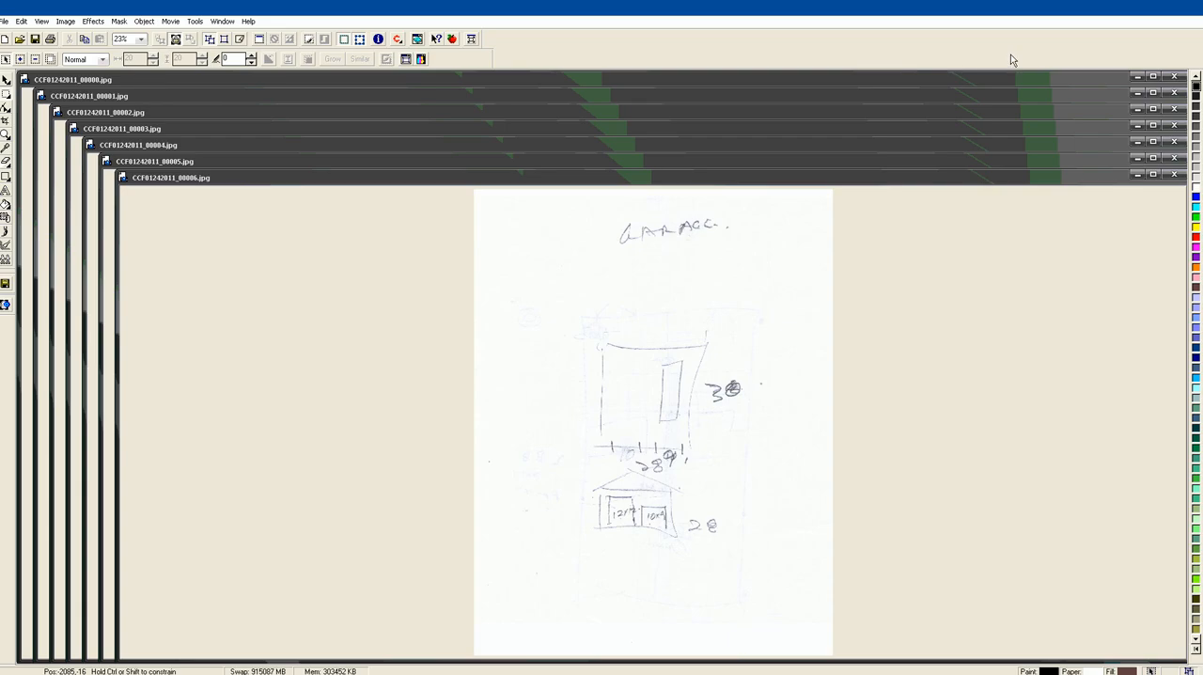
Bring the floor plan scan CCF01242011_00000.jpg to the front and examine its rooms and dimensions at 100% zoom
{"action": "left_click", "coordinate": [190, 81]}
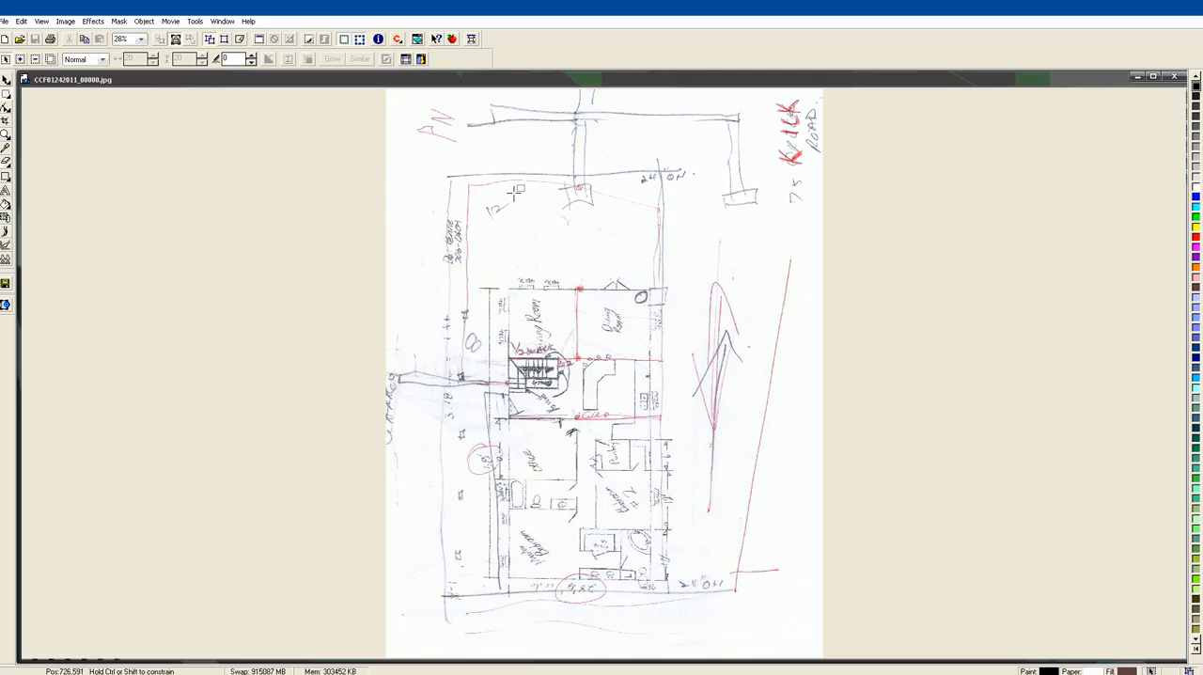
{"action": "left_click", "coordinate": [141, 38]}
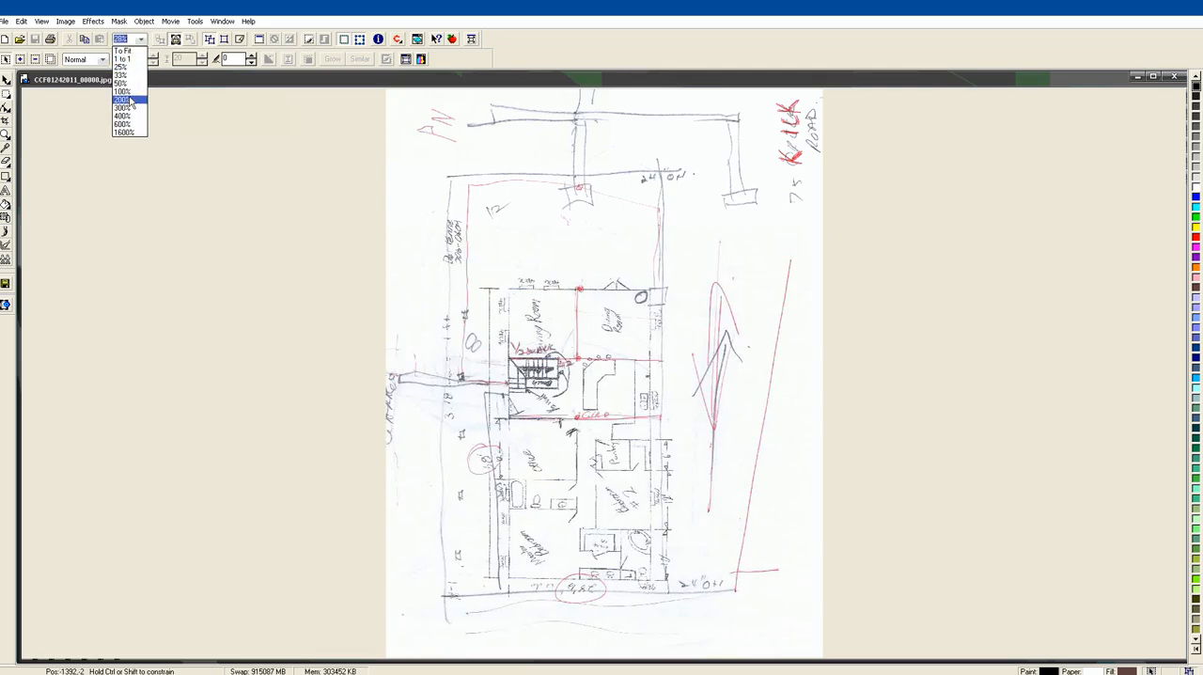
{"action": "left_click", "coordinate": [129, 94]}
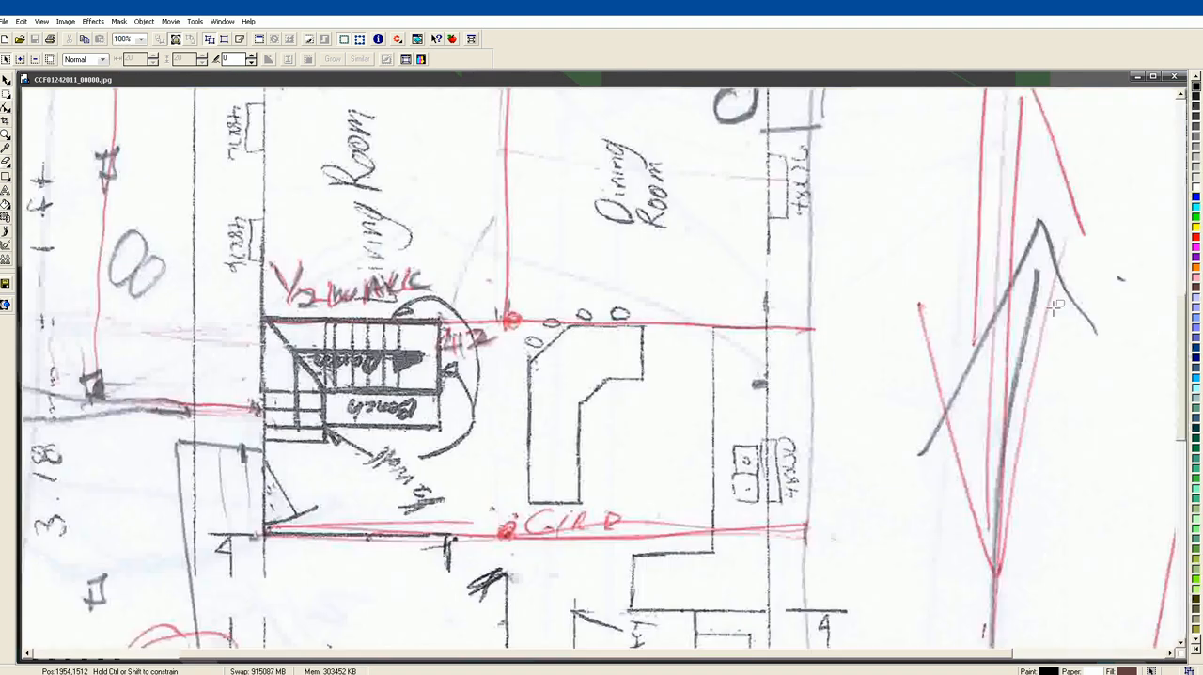
{"action": "left_click_drag", "start_coordinate": [1181, 382], "coordinate": [1180, 441]}
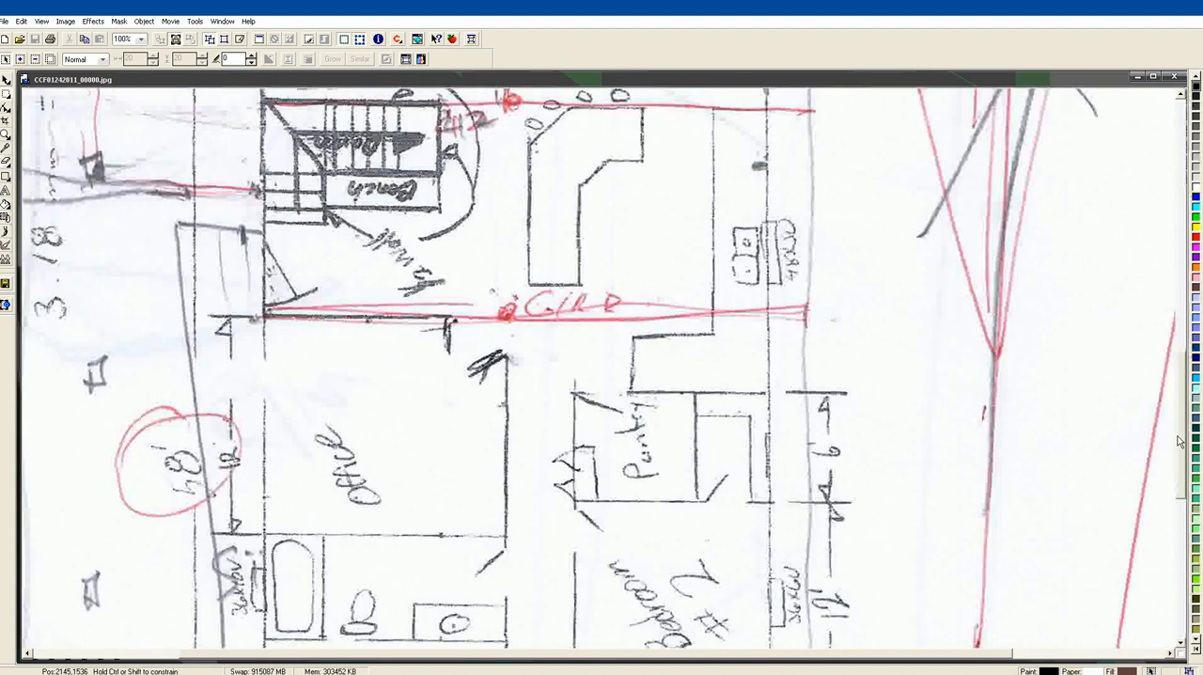
{"action": "left_click_drag", "start_coordinate": [1180, 442], "coordinate": [1180, 551]}
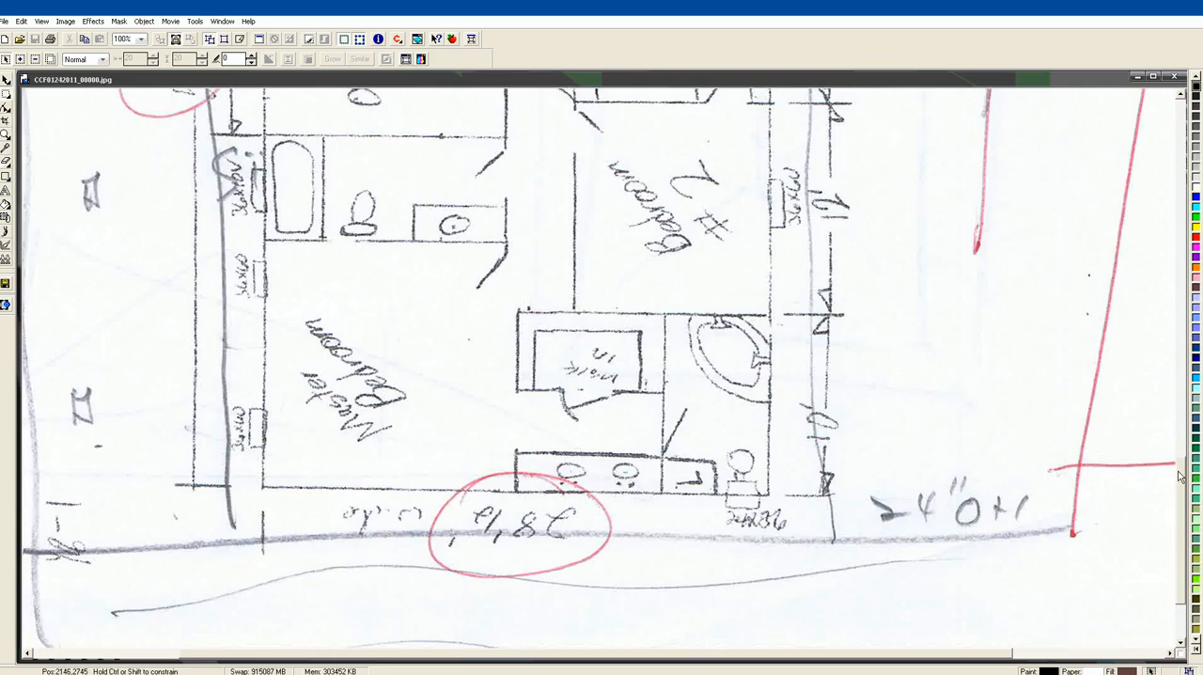
{"action": "scroll", "coordinate": [1181, 478], "scroll_direction": "up", "scroll_amount": 3}
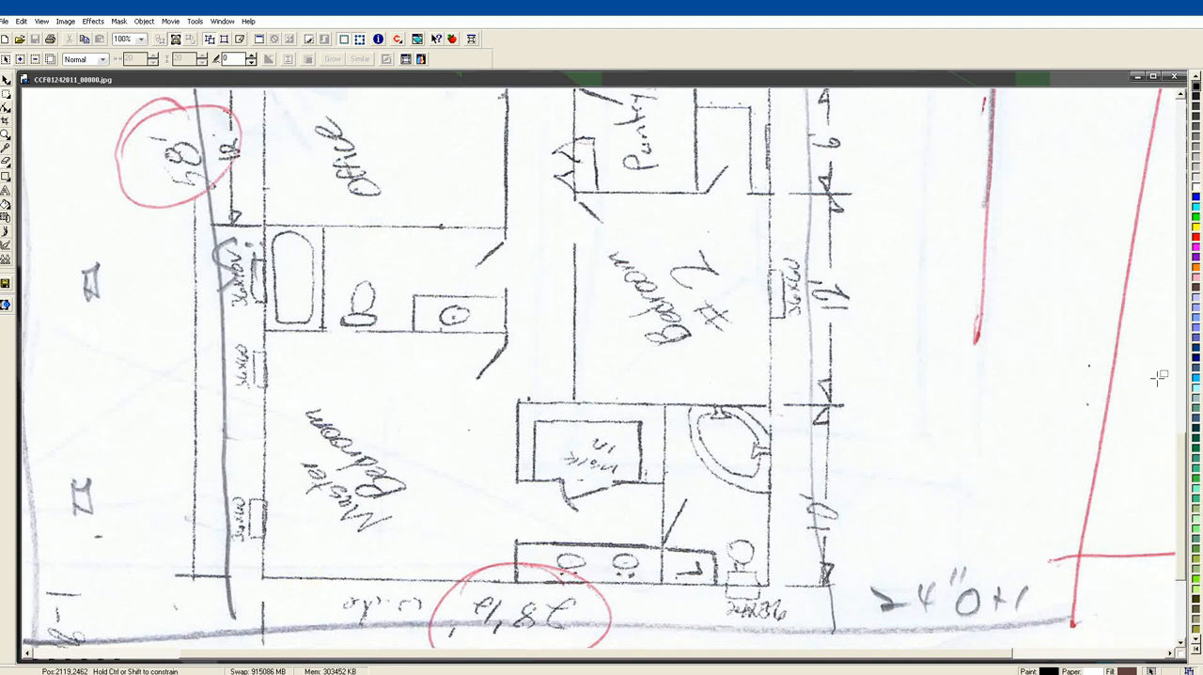
{"action": "scroll", "coordinate": [1182, 454], "scroll_direction": "up", "scroll_amount": 5}
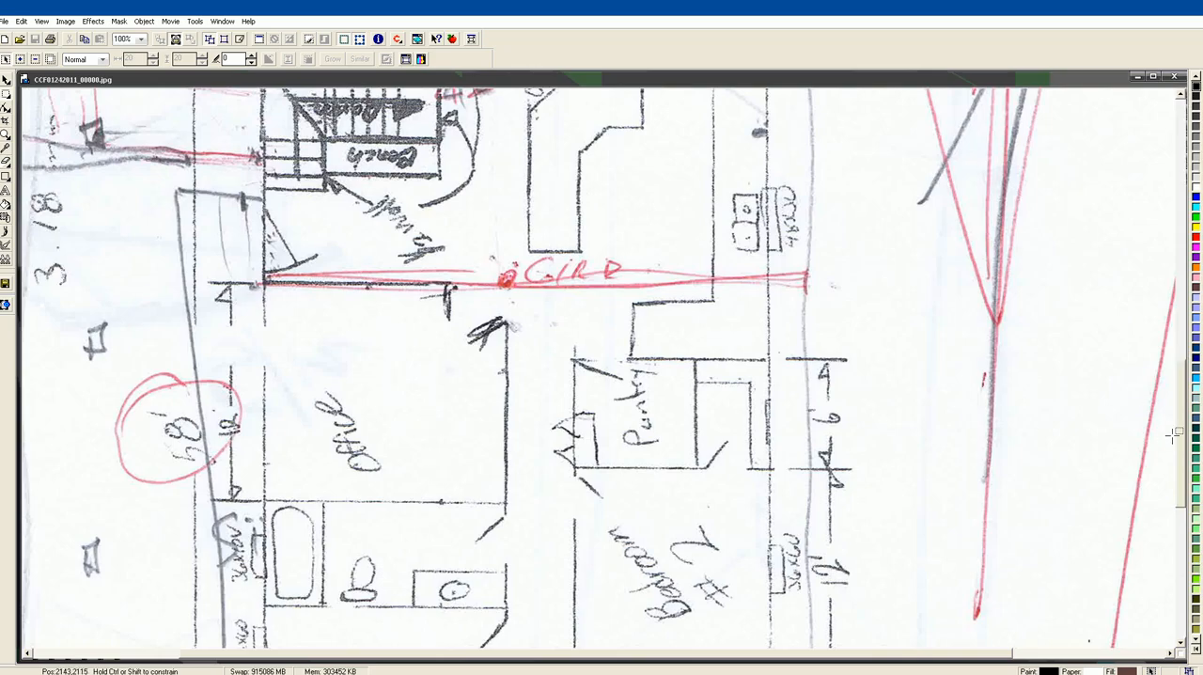
{"action": "left_click_drag", "start_coordinate": [1182, 439], "coordinate": [1171, 363]}
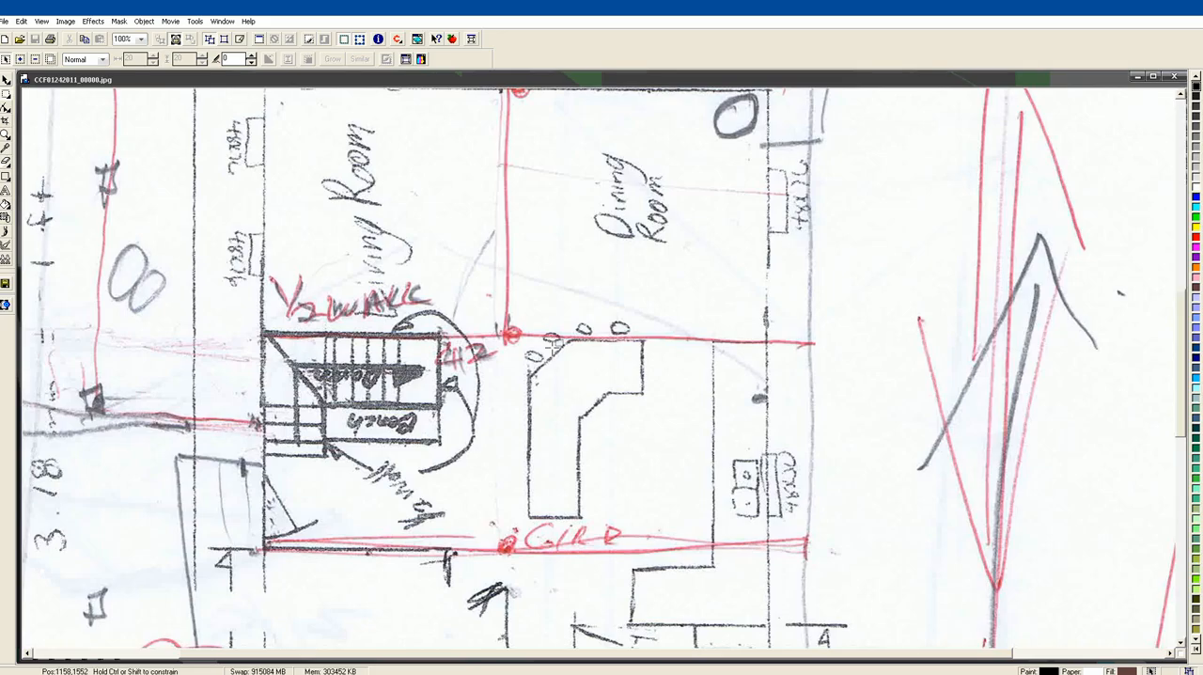
Examine the living room, dining room, stair, kitchen and girder areas and the outer perimeter on the floor plan scan
{"action": "mouse_move", "coordinate": [1181, 382]}
{"action": "left_mouse_down"}
{"action": "mouse_move", "coordinate": [1181, 325]}
{"action": "mouse_move", "coordinate": [1181, 372]}
{"action": "left_mouse_up"}
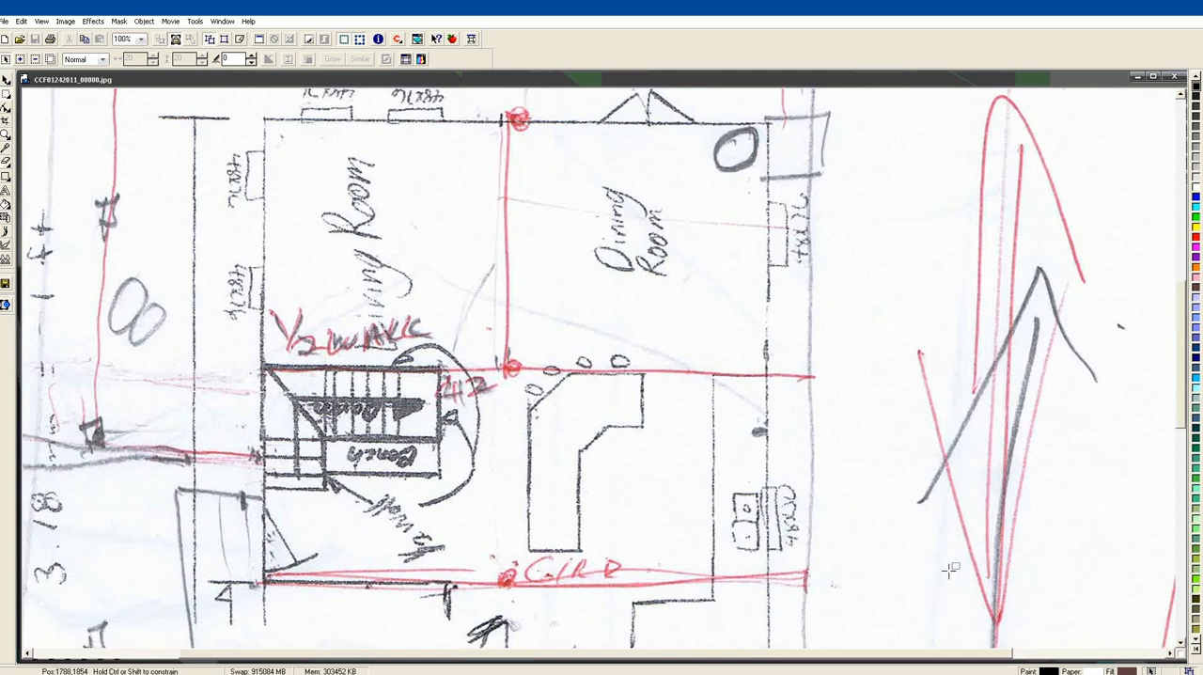
{"action": "scroll", "coordinate": [1180, 422], "scroll_direction": "down", "scroll_amount": 3}
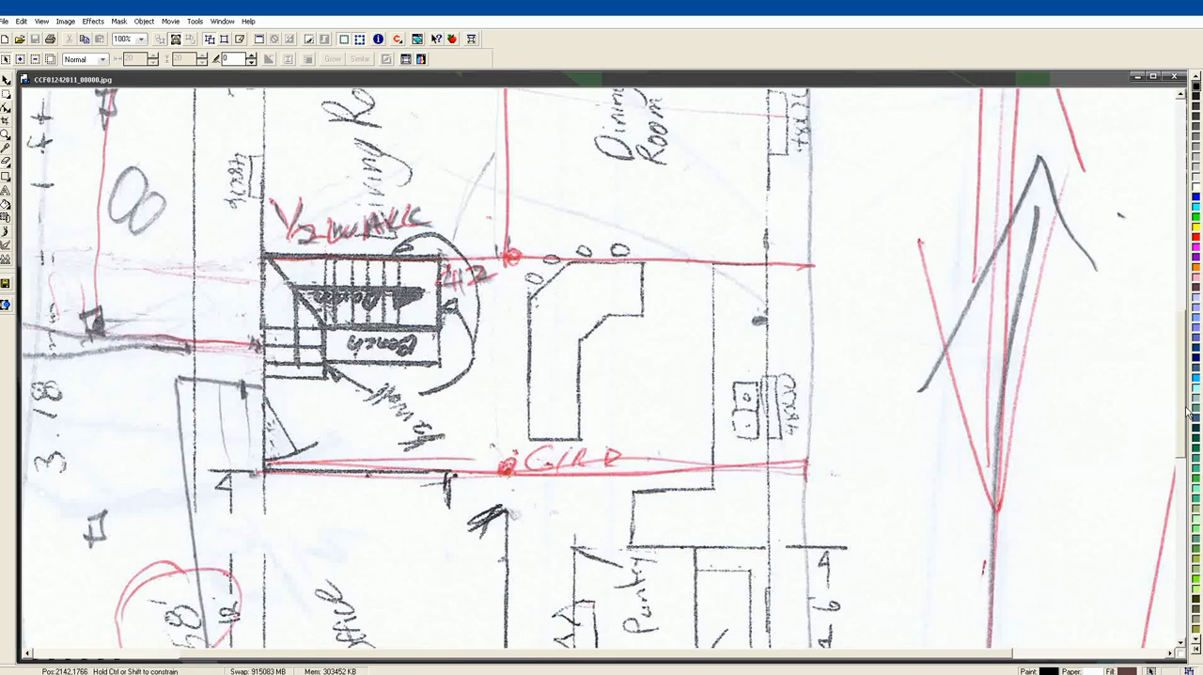
{"action": "scroll", "coordinate": [1183, 414], "scroll_direction": "up", "scroll_amount": 5}
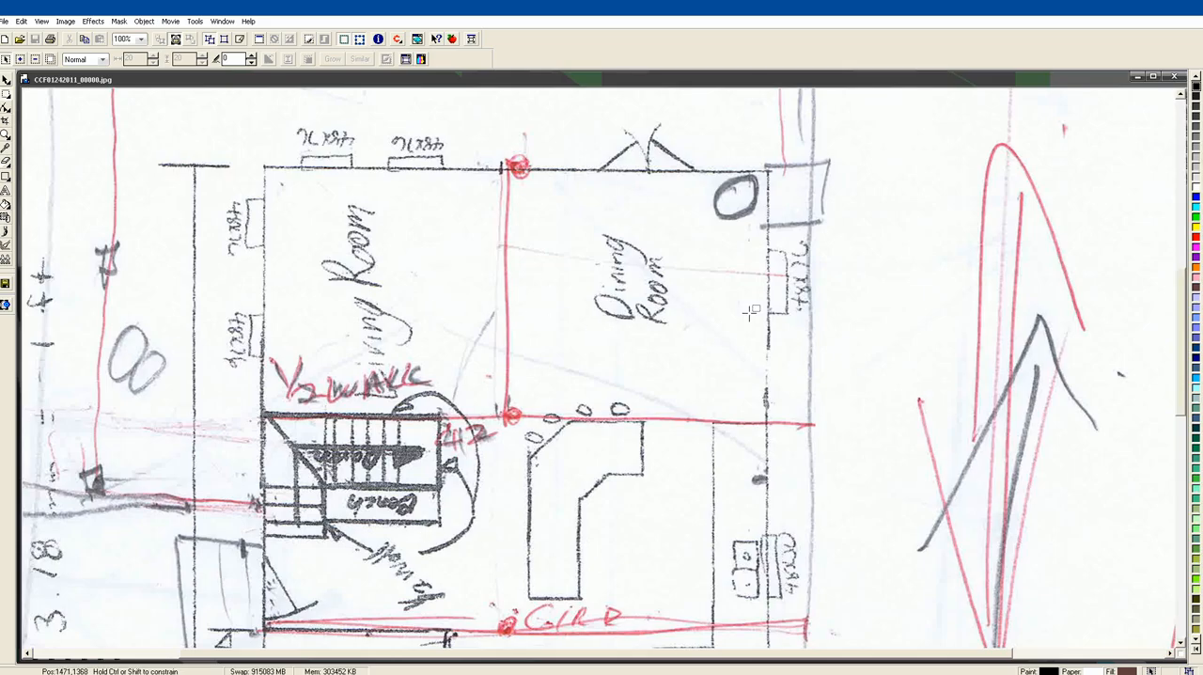
{"action": "scroll", "coordinate": [1186, 387], "scroll_direction": "up", "scroll_amount": 1}
{"action": "left_click_drag", "start_coordinate": [1186, 385], "coordinate": [1177, 297]}
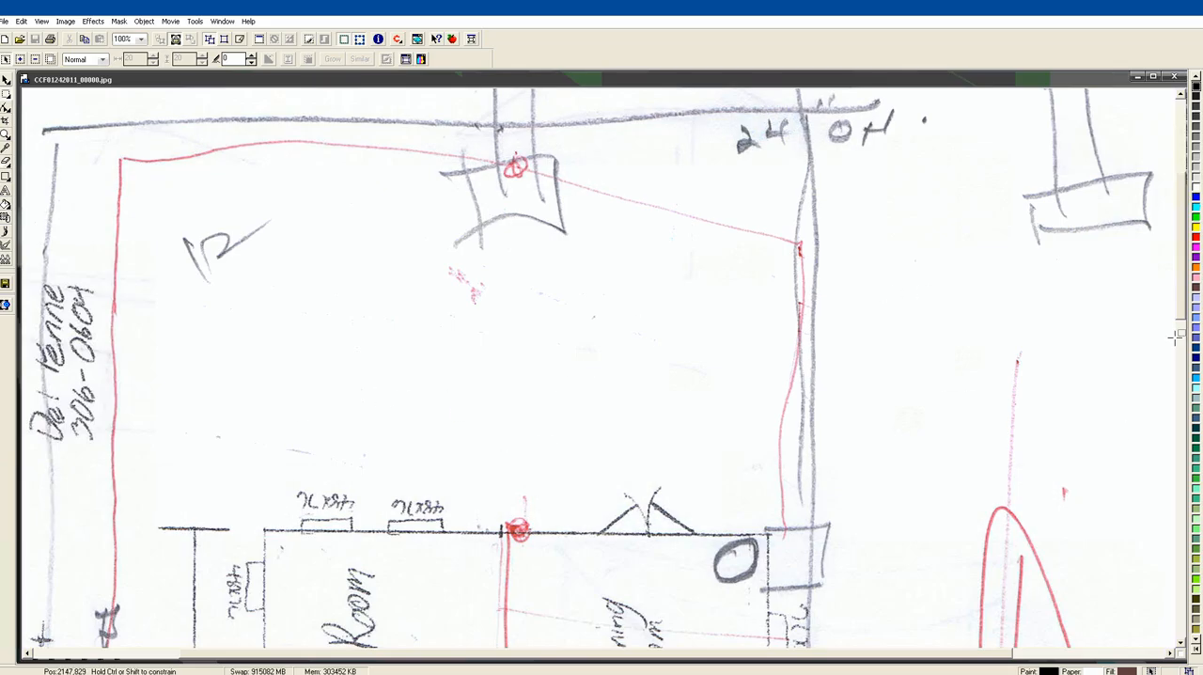
{"action": "scroll", "coordinate": [1184, 319], "scroll_direction": "down", "scroll_amount": 3}
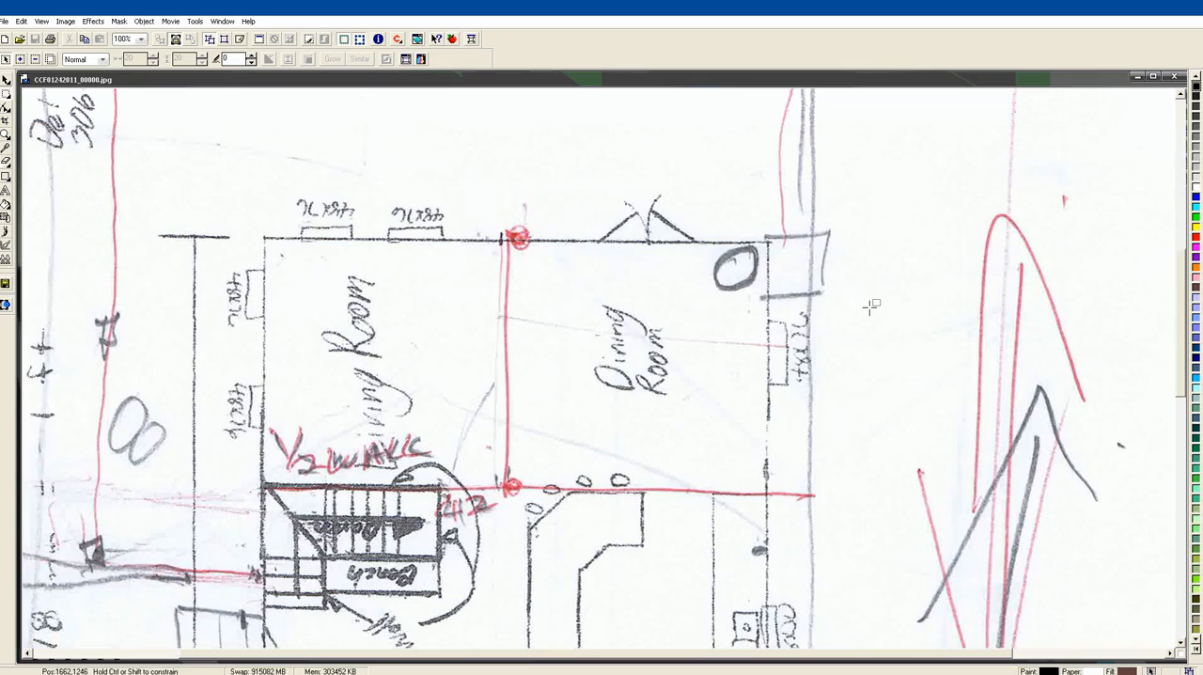
{"action": "mouse_move", "coordinate": [1183, 357]}
{"action": "left_mouse_down"}
{"action": "mouse_move", "coordinate": [1186, 272]}
{"action": "mouse_move", "coordinate": [1160, 467]}
{"action": "left_mouse_up"}
{"action": "scroll", "coordinate": [1159, 467], "scroll_direction": "down", "scroll_amount": 3}
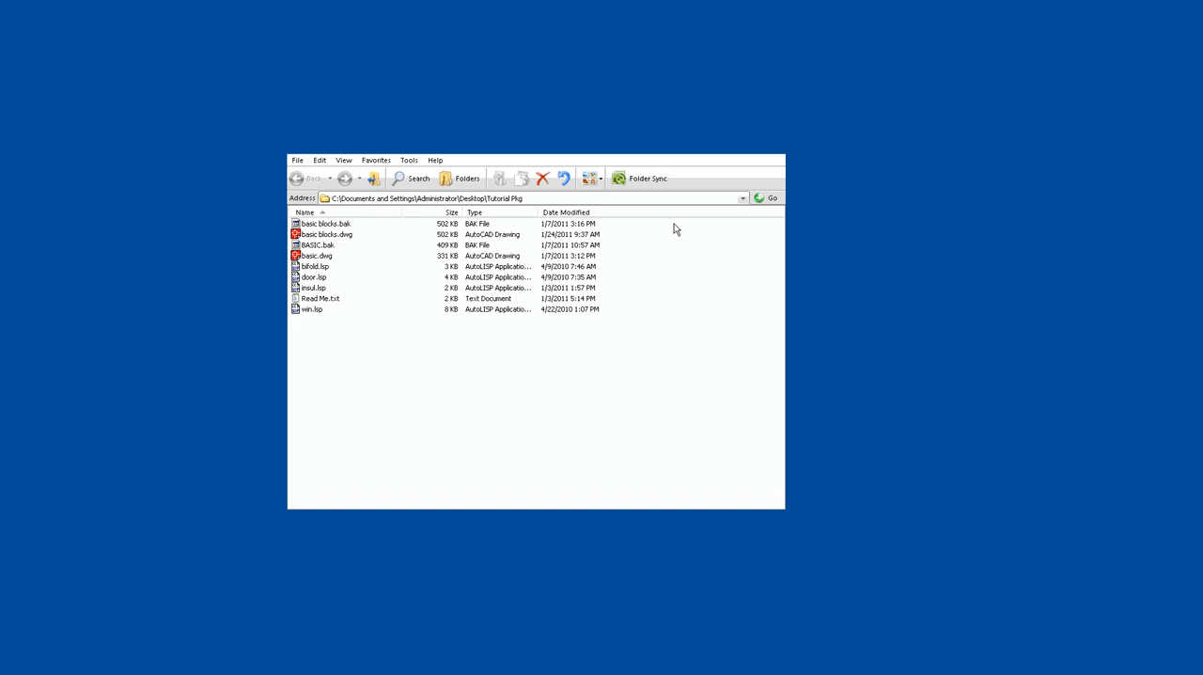
Delete the backup files basic blocks.bak and BASIC.bak from the Tutorial Pkg folder
{"action": "right_click", "coordinate": [340, 226]}
{"action": "left_click", "coordinate": [362, 324]}
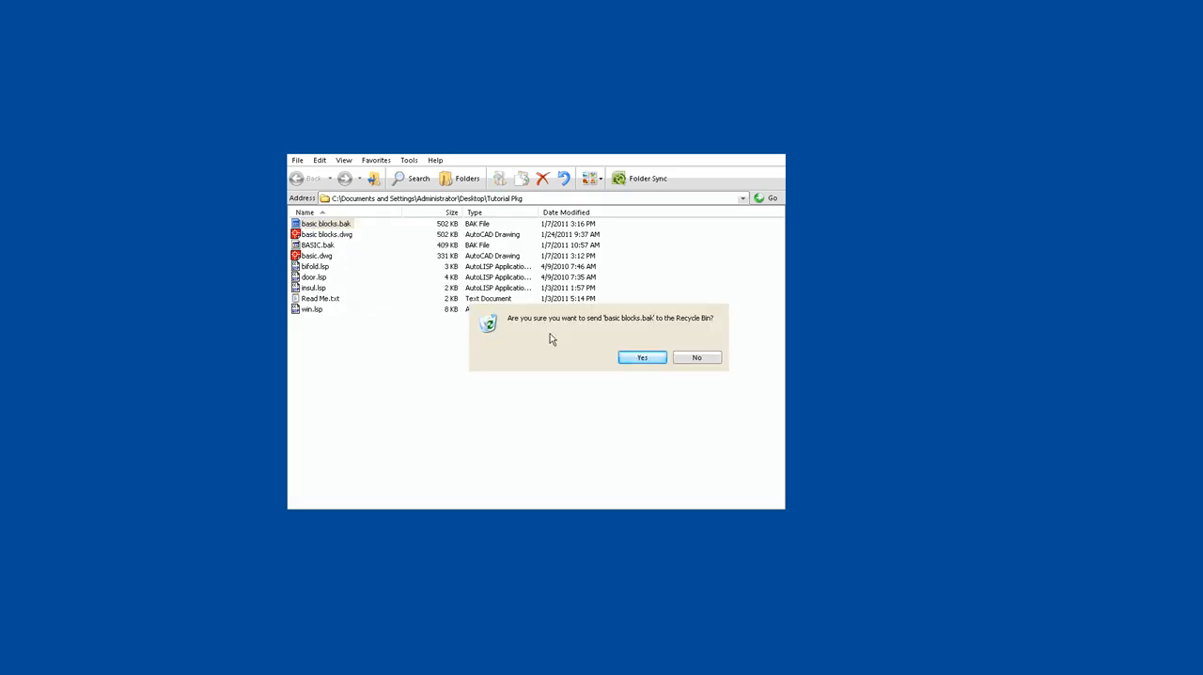
{"action": "left_click", "coordinate": [641, 356]}
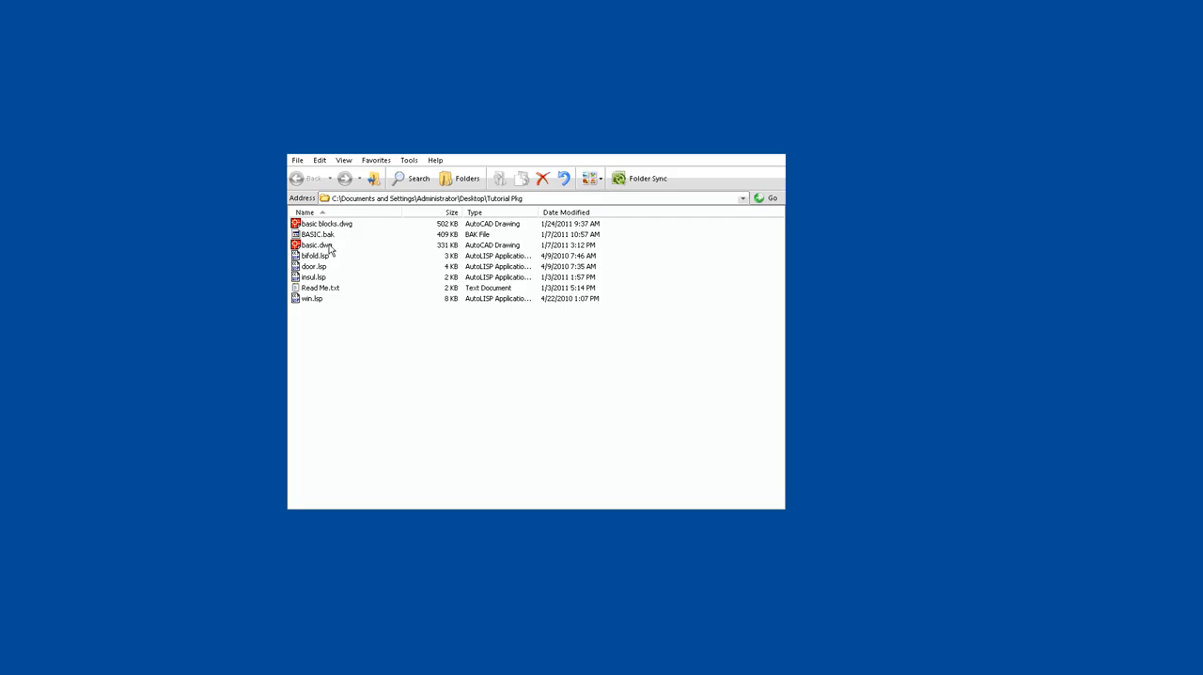
{"action": "left_click", "coordinate": [312, 237]}
{"action": "right_click", "coordinate": [312, 237]}
{"action": "left_click", "coordinate": [346, 334]}
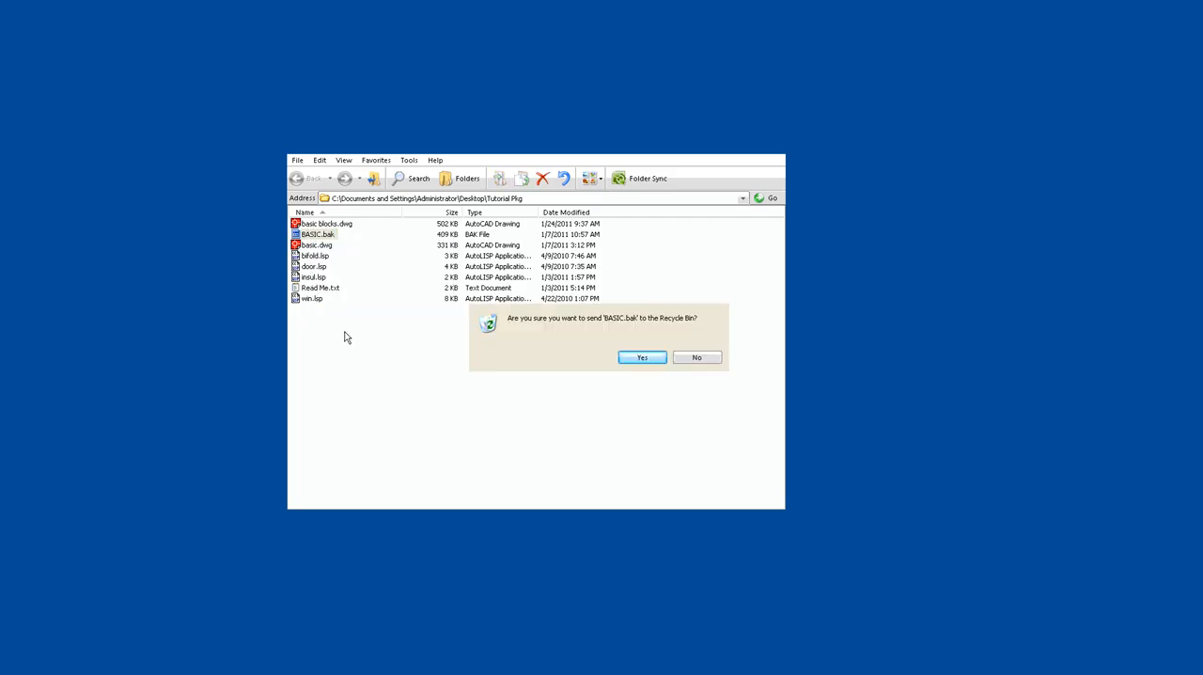
{"action": "left_click", "coordinate": [635, 354]}
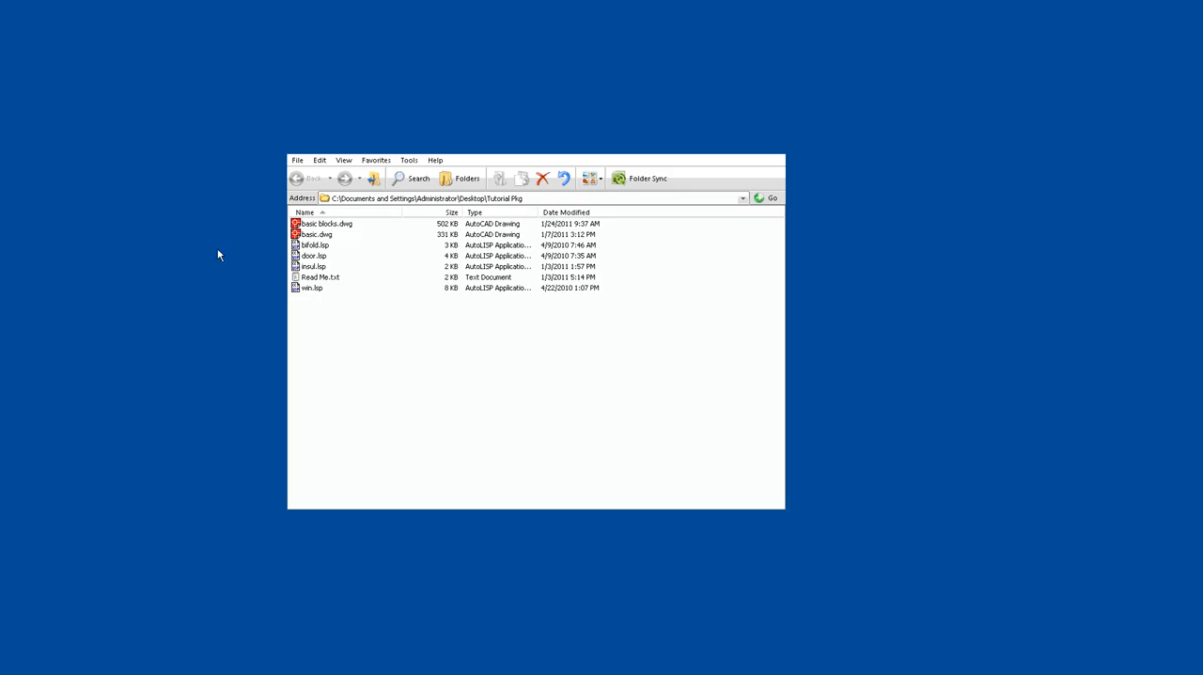
Open the drawing basic.dwg from the Tutorial Pkg folder in AutoCAD
{"action": "left_click", "coordinate": [304, 237]}
{"action": "right_click", "coordinate": [299, 236]}
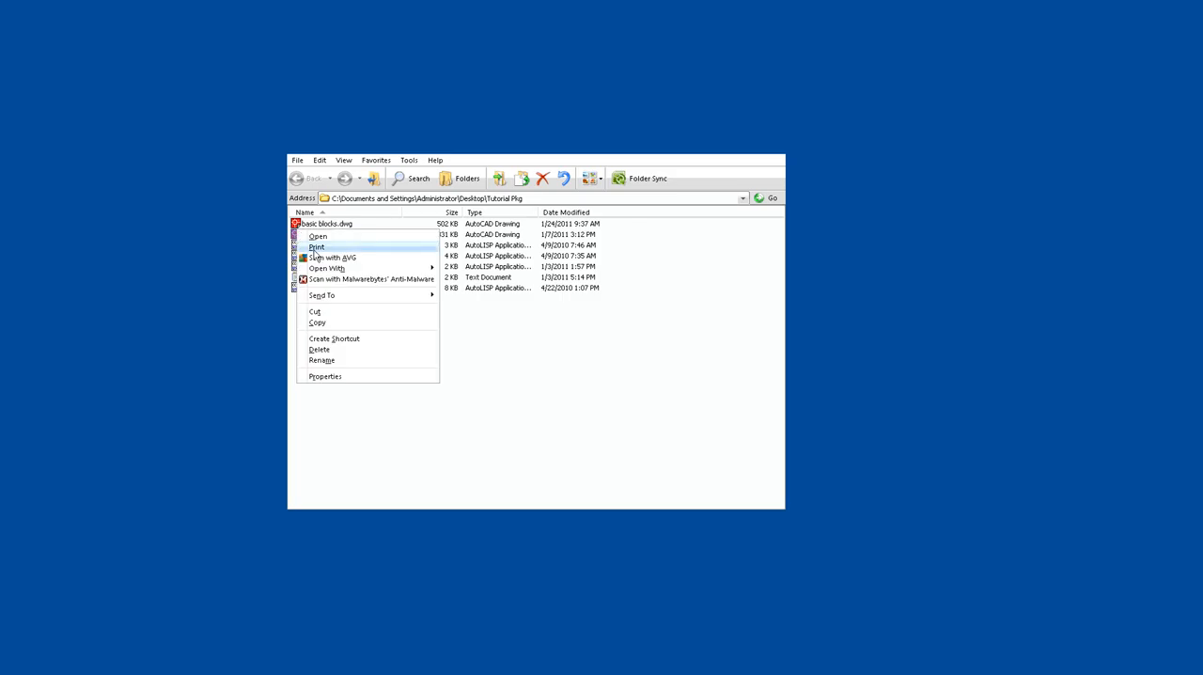
{"action": "left_click", "coordinate": [317, 236]}
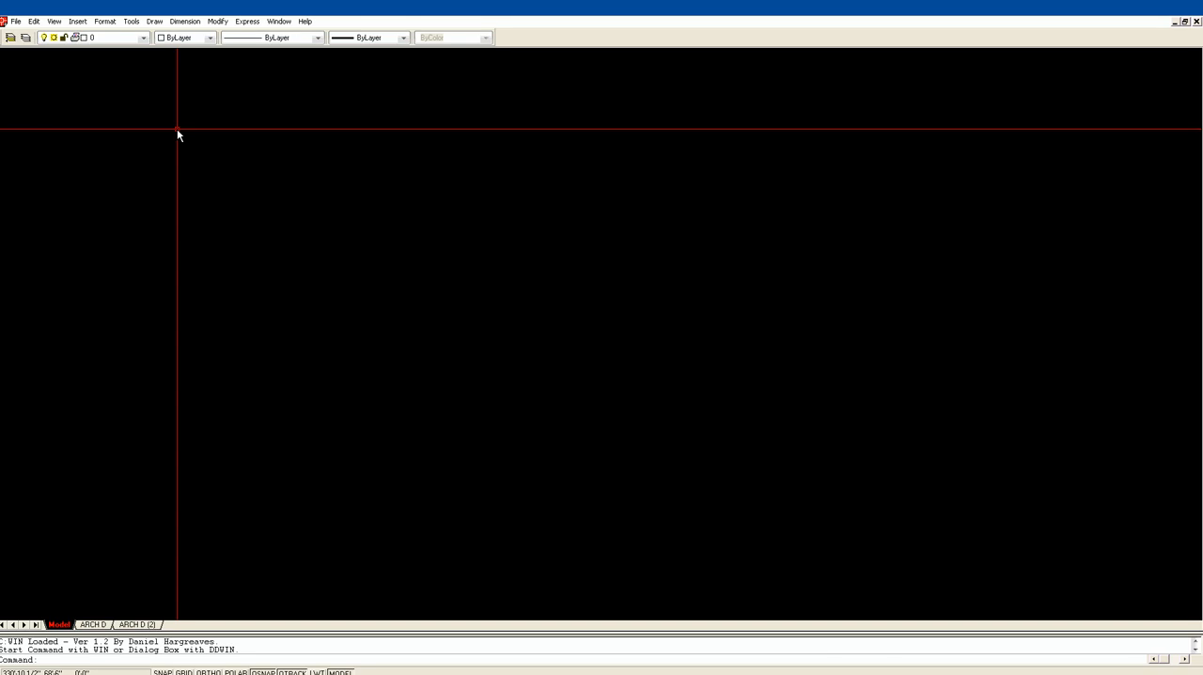
Draw a 28' by 58' rectangle in model space as the house outline
{"action": "type", "text": "r"}
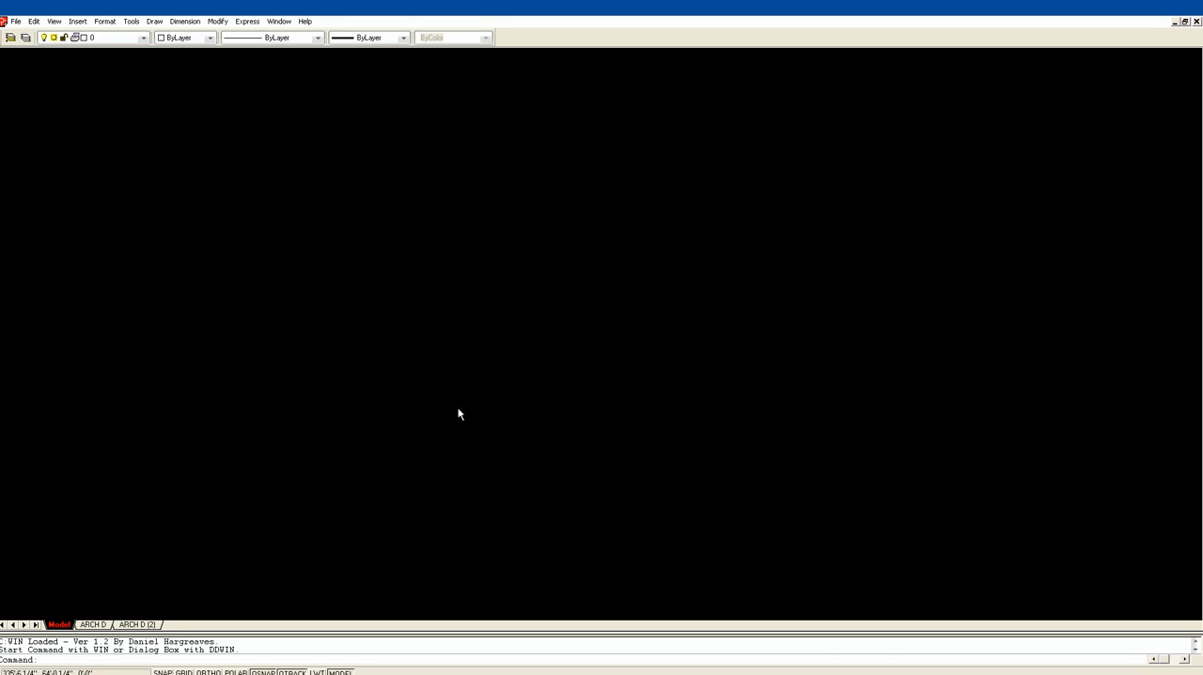
{"action": "type", "text": "c"}
{"action": "key", "text": "Return"}
{"action": "left_click", "coordinate": [287, 509]}
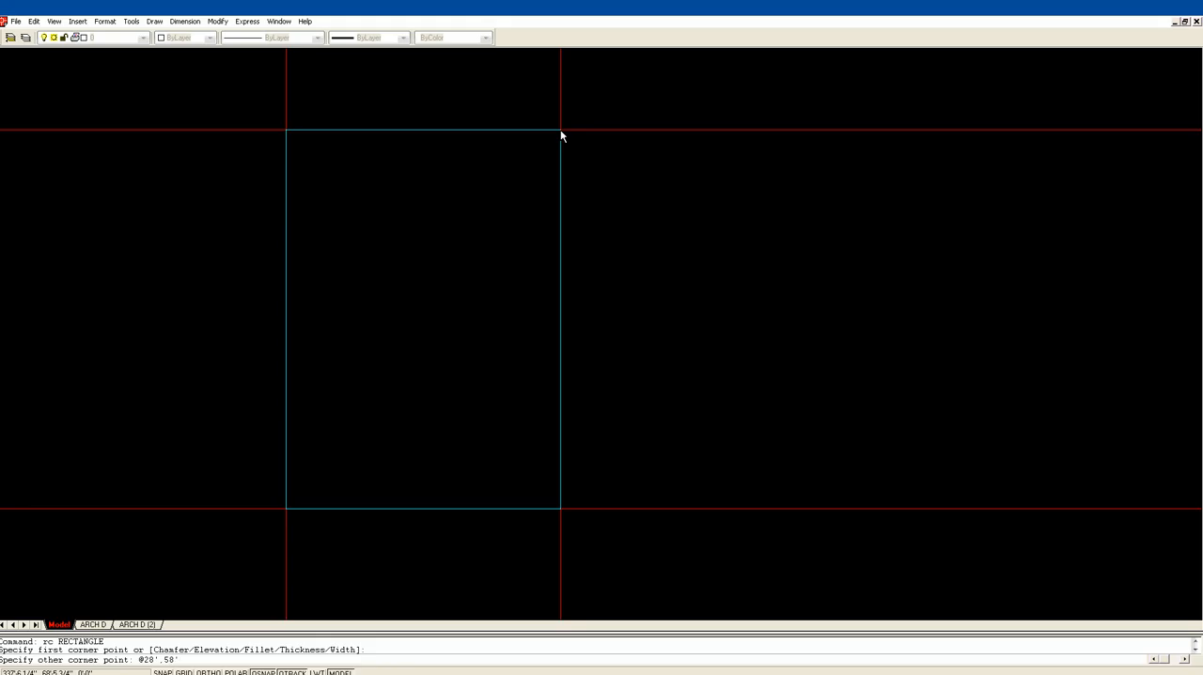
{"action": "key", "text": "Return"}
Erase the large existing rectangle that overlaps the new house outline
{"action": "scroll", "coordinate": [561, 134], "scroll_direction": "down", "scroll_amount": 3}
{"action": "middle_click_drag", "start_coordinate": [537, 304], "coordinate": [520, 490]}
{"action": "scroll", "coordinate": [502, 459], "scroll_direction": "down", "scroll_amount": 3}
{"action": "middle_click_drag", "start_coordinate": [528, 322], "coordinate": [512, 447]}
{"action": "scroll", "coordinate": [519, 376], "scroll_direction": "down", "scroll_amount": 2}
{"action": "middle_click_drag", "start_coordinate": [520, 381], "coordinate": [532, 277]}
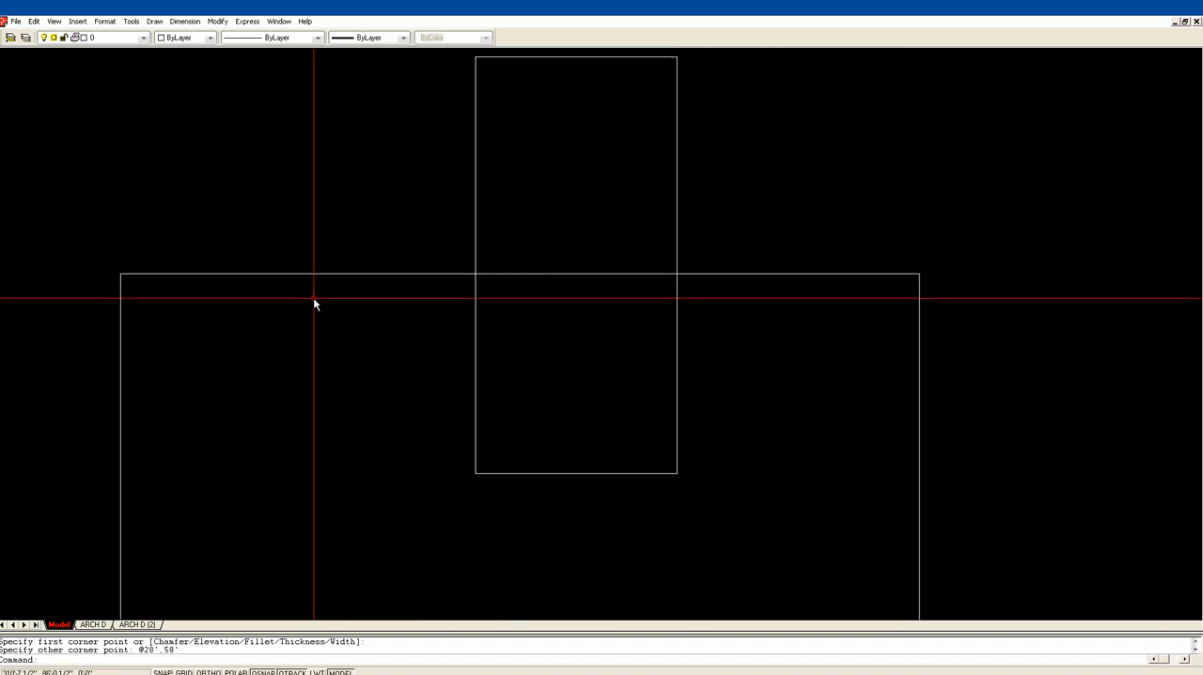
{"action": "type", "text": "e"}
{"action": "key", "text": "Return"}
{"action": "left_click", "coordinate": [314, 297]}
{"action": "left_click", "coordinate": [226, 245]}
{"action": "key", "text": "Return"}
Offset the house outline 6" inward to form the exterior walls
{"action": "middle_click_drag", "start_coordinate": [750, 289], "coordinate": [671, 389]}
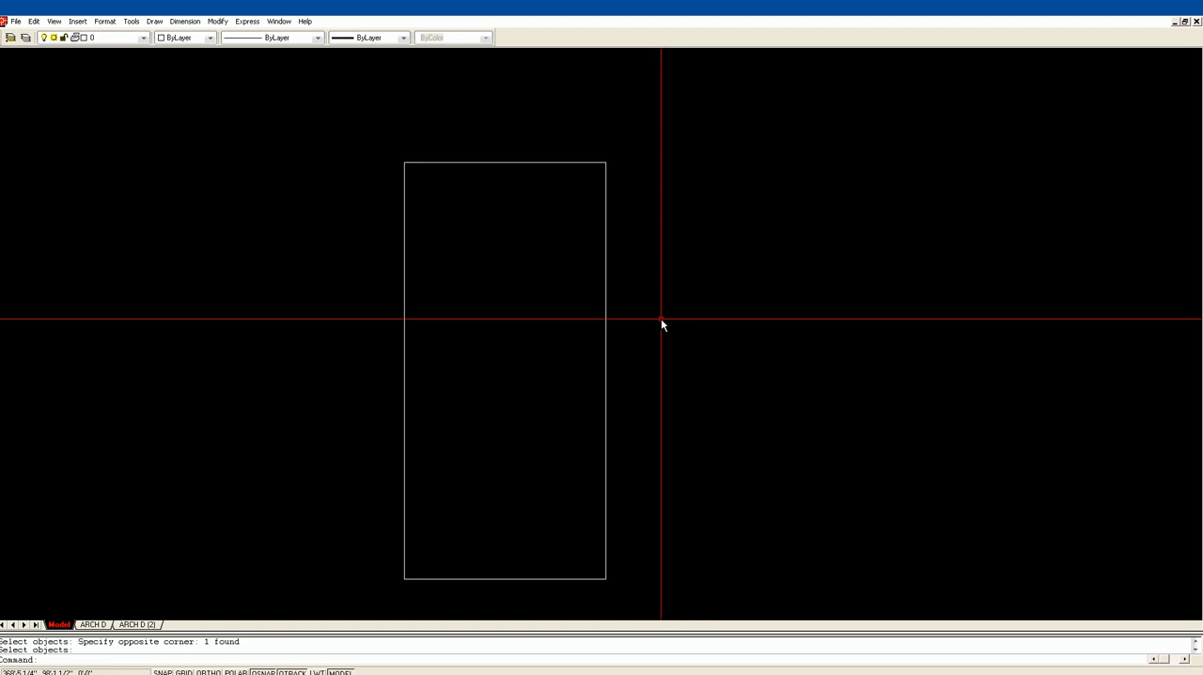
{"action": "type", "text": "of"}
{"action": "key", "text": "Return"}
{"action": "type", "text": "6"}
{"action": "key", "text": "Return"}
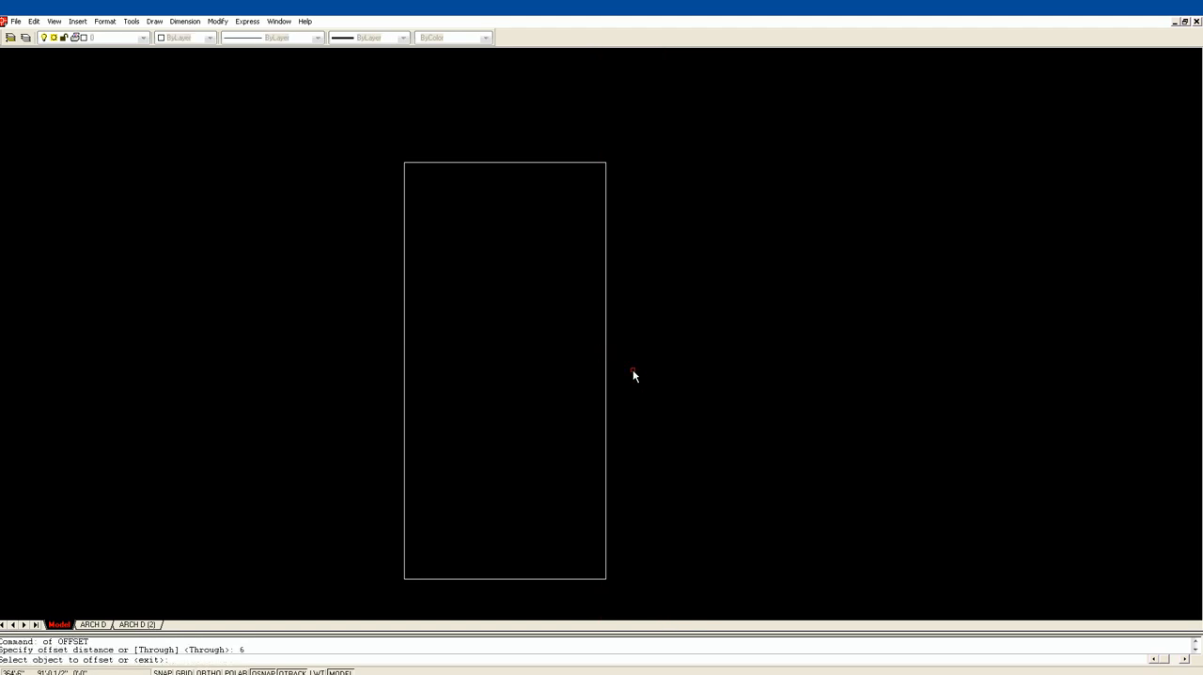
{"action": "left_click", "coordinate": [606, 366]}
{"action": "left_click", "coordinate": [580, 371]}
{"action": "key", "text": "Return"}
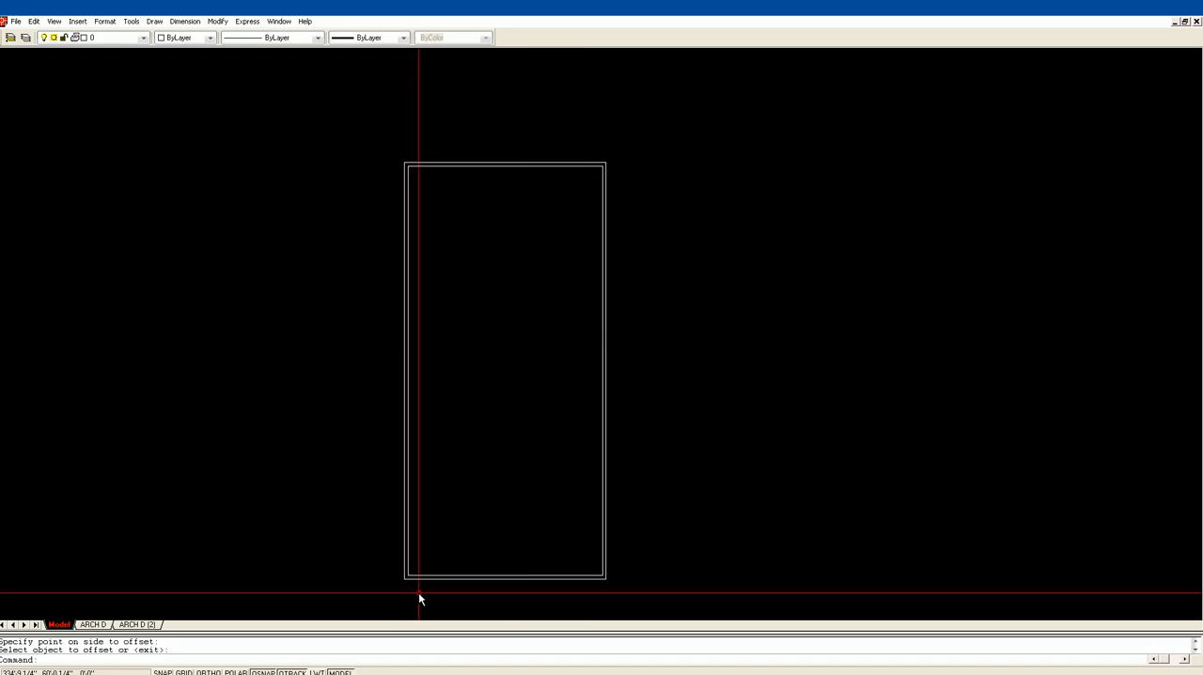
Explode both exterior wall rectangles into separate lines
{"action": "type", "text": "z"}
{"action": "key", "text": "Return"}
{"action": "left_click", "coordinate": [367, 603]}
{"action": "left_click", "coordinate": [669, 443]}
{"action": "scroll", "coordinate": [742, 394], "scroll_direction": "up", "scroll_amount": 1}
{"action": "scroll", "coordinate": [742, 395], "scroll_direction": "down", "scroll_amount": 4}
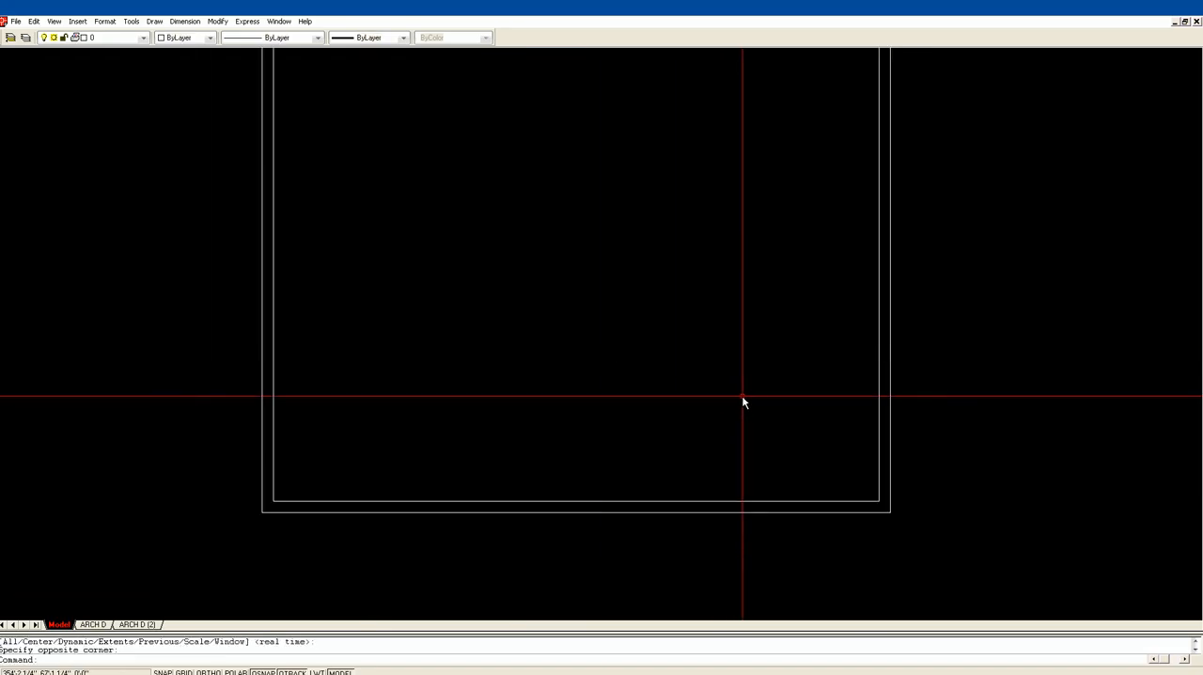
{"action": "middle_click_drag", "start_coordinate": [603, 334], "coordinate": [632, 383]}
{"action": "scroll", "coordinate": [633, 383], "scroll_direction": "down", "scroll_amount": 1}
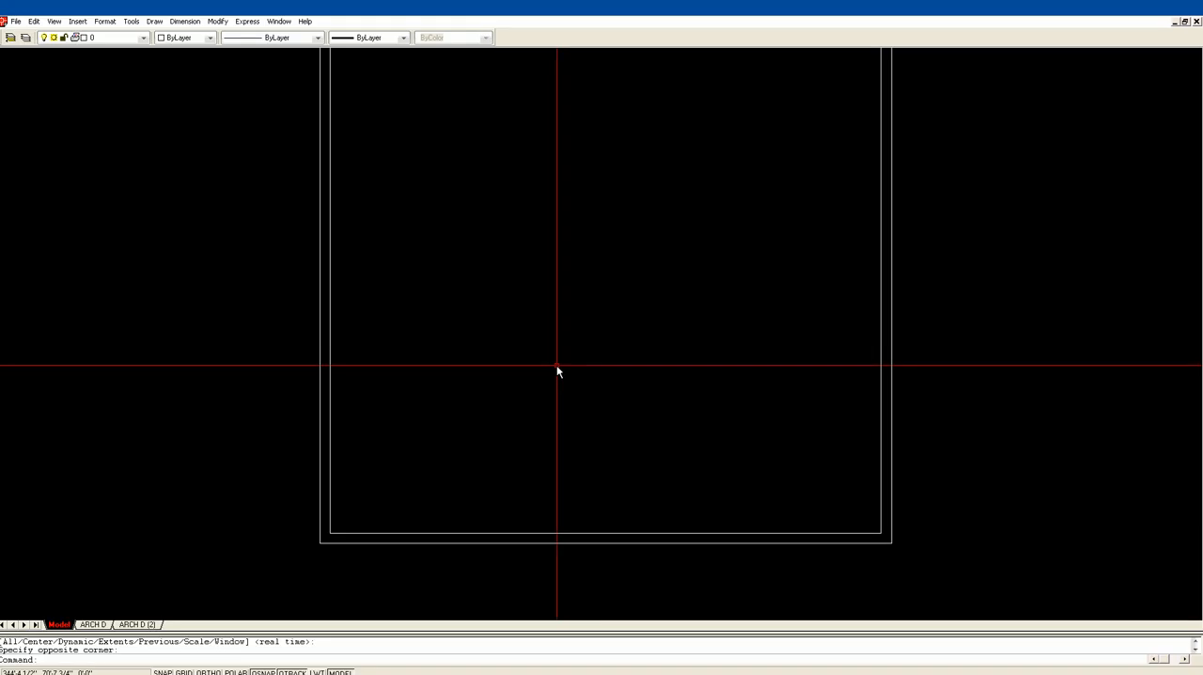
{"action": "type", "text": "x"}
{"action": "key", "text": "Return"}
{"action": "left_click", "coordinate": [552, 577]}
{"action": "left_click", "coordinate": [538, 489]}
{"action": "key", "text": "Return"}
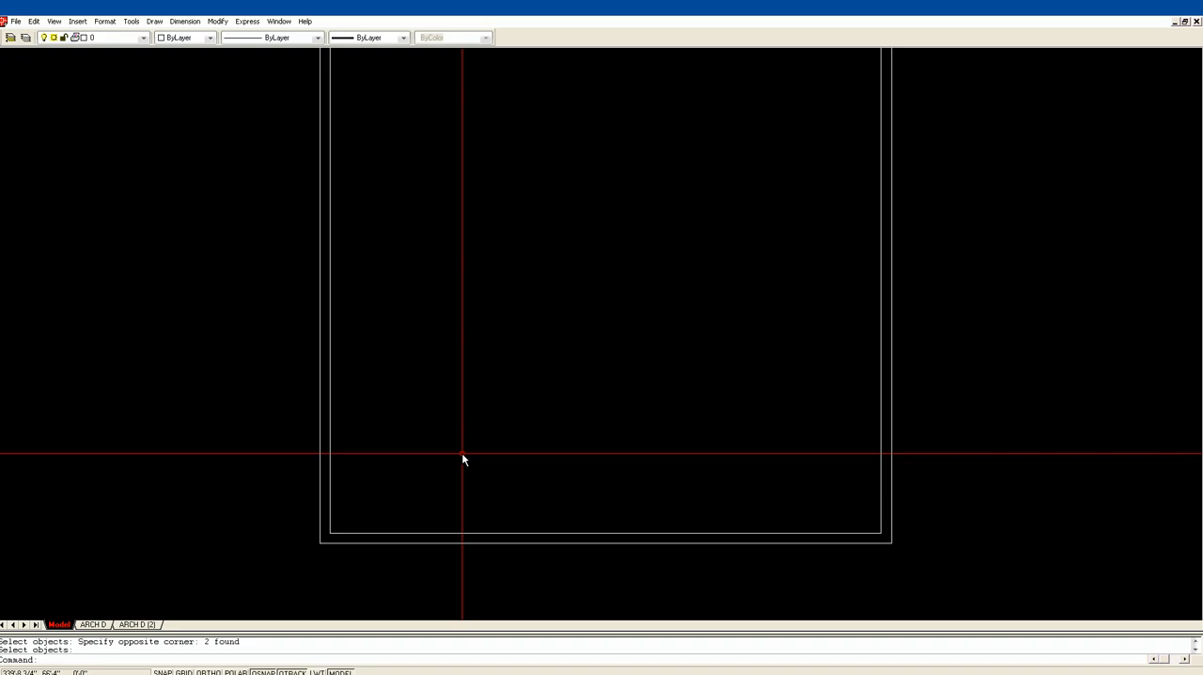
Offset the inner line of the lower exterior wall 14' upward into the house
{"action": "type", "text": "of"}
{"action": "key", "text": "Return"}
{"action": "type", "text": "14'"}
{"action": "key", "text": "Return"}
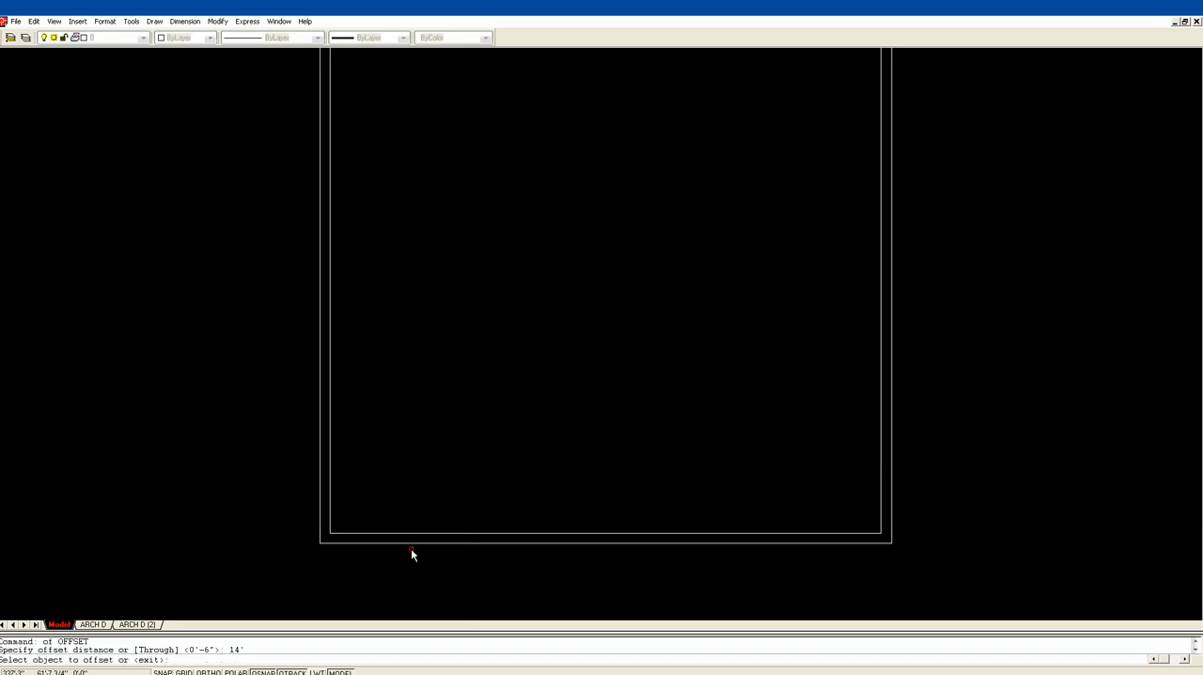
{"action": "left_click", "coordinate": [415, 532]}
{"action": "left_click", "coordinate": [427, 431]}
{"action": "key", "text": "Return"}
{"action": "key", "text": "Return"}
Offset the line 14' above the lower wall another 4" upward to make a partition wall
{"action": "type", "text": "4"}
{"action": "key", "text": "Return"}
{"action": "left_click", "coordinate": [452, 248]}
{"action": "left_click", "coordinate": [454, 232]}
{"action": "key", "text": "Return"}
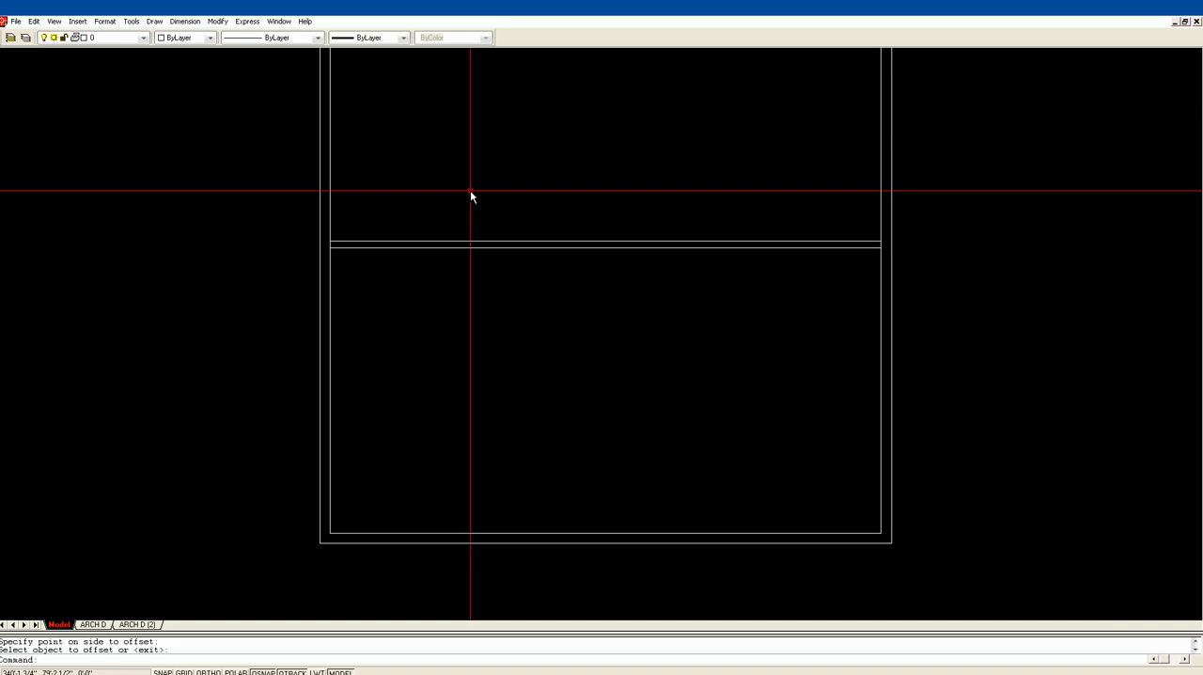
Offset the upper line of the first partition wall 5' upward
{"action": "type", "text": "of"}
{"action": "key", "text": "Return"}
{"action": "type", "text": "5'"}
{"action": "key", "text": "Return"}
{"action": "left_click", "coordinate": [371, 241]}
{"action": "left_click", "coordinate": [388, 214]}
{"action": "key", "text": "Return"}
{"action": "key", "text": "Return"}
Offset the line 5' above the first partition by 4" upward to make the second partition wall
{"action": "type", "text": "4"}
{"action": "key", "text": "Return"}
{"action": "left_click", "coordinate": [393, 139]}
{"action": "left_click", "coordinate": [410, 113]}
{"action": "key", "text": "Return"}
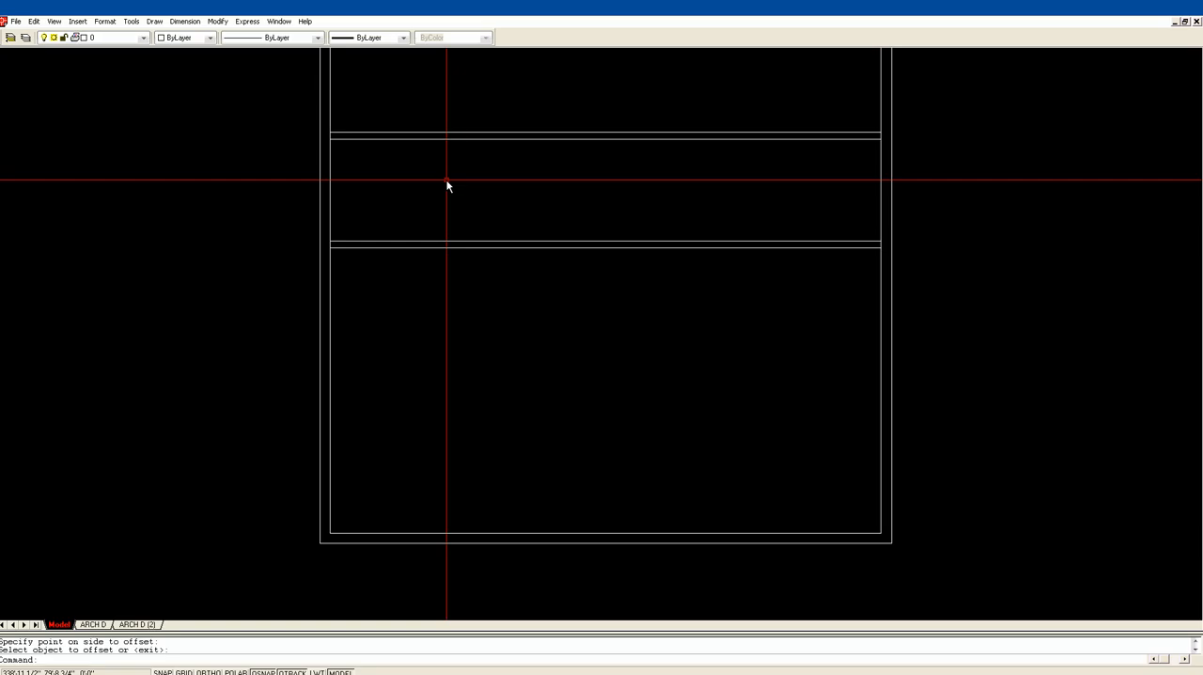
Offset the upper line of the second partition wall 12' upward
{"action": "scroll", "coordinate": [463, 187], "scroll_direction": "up", "scroll_amount": 1}
{"action": "scroll", "coordinate": [460, 176], "scroll_direction": "down", "scroll_amount": 3}
{"action": "middle_click_drag", "start_coordinate": [451, 155], "coordinate": [451, 303]}
{"action": "middle_click_drag", "start_coordinate": [447, 201], "coordinate": [465, 267]}
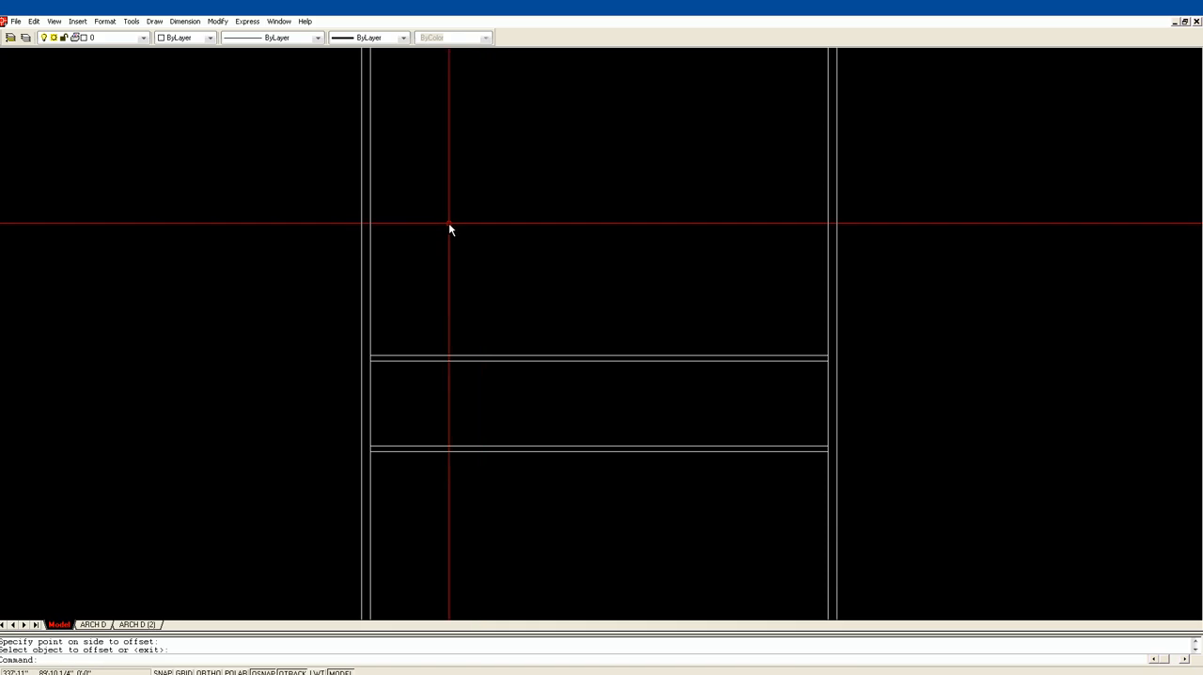
{"action": "type", "text": "of"}
{"action": "key", "text": "Return"}
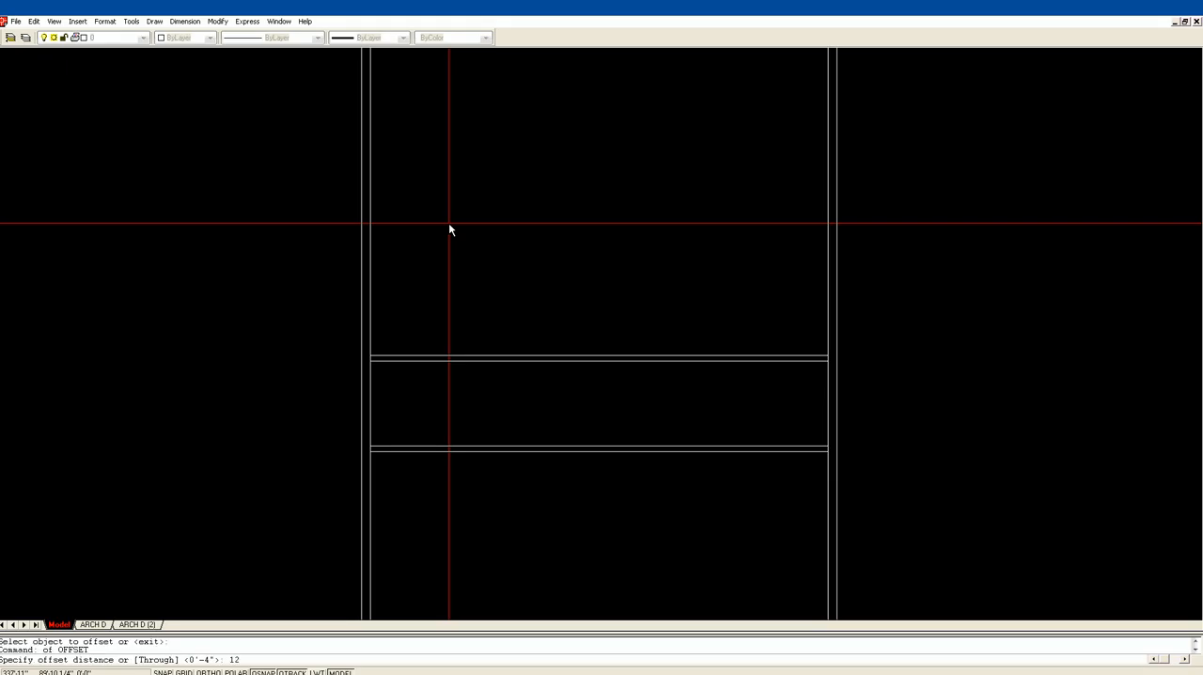
{"action": "type", "text": "12"}
{"action": "key", "text": "Return"}
{"action": "left_click", "coordinate": [417, 355]}
{"action": "left_click", "coordinate": [414, 302]}
{"action": "key", "text": "Return"}
Offset the line 12' above the second partition by 4" upward to make the third partition wall
{"action": "key", "text": "Return"}
{"action": "type", "text": "4"}
{"action": "key", "text": "Return"}
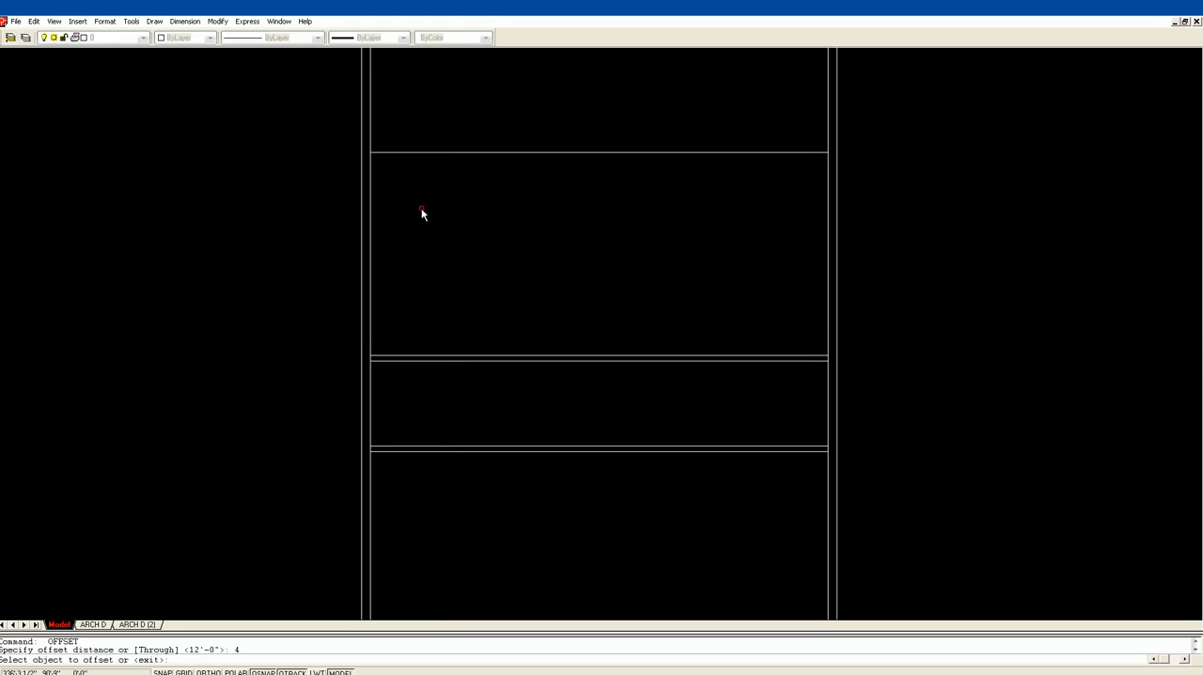
{"action": "left_click", "coordinate": [411, 152]}
{"action": "left_click", "coordinate": [414, 137]}
{"action": "key", "text": "Return"}
Offset the upper line of the third partition wall 6' upward
{"action": "mouse_move", "coordinate": [485, 130]}
{"action": "middle_mouse_down"}
{"action": "mouse_move", "coordinate": [528, 243]}
{"action": "mouse_move", "coordinate": [489, 185]}
{"action": "mouse_move", "coordinate": [487, 204]}
{"action": "middle_mouse_up"}
{"action": "scroll", "coordinate": [481, 199], "scroll_direction": "down", "scroll_amount": 5}
{"action": "mouse_move", "coordinate": [476, 138]}
{"action": "middle_mouse_down"}
{"action": "mouse_move", "coordinate": [519, 254]}
{"action": "mouse_move", "coordinate": [524, 204]}
{"action": "middle_mouse_up"}
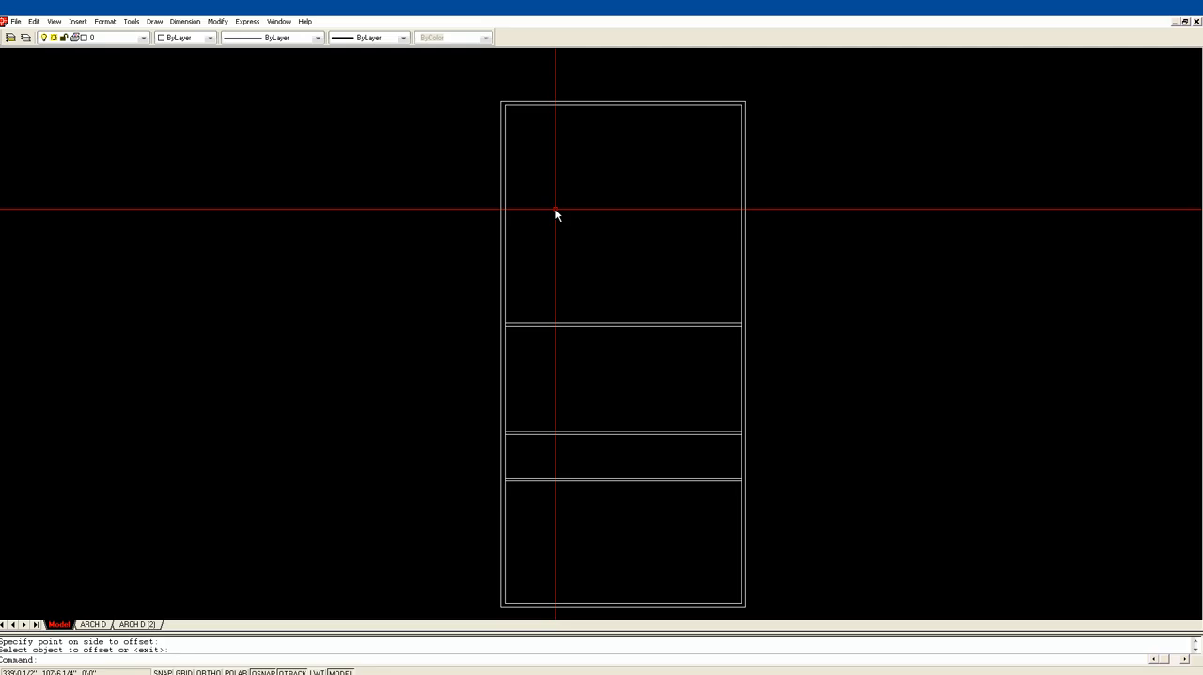
{"action": "type", "text": "o"}
{"action": "key", "text": "Return"}
{"action": "type", "text": "6"}
{"action": "key", "text": "Return"}
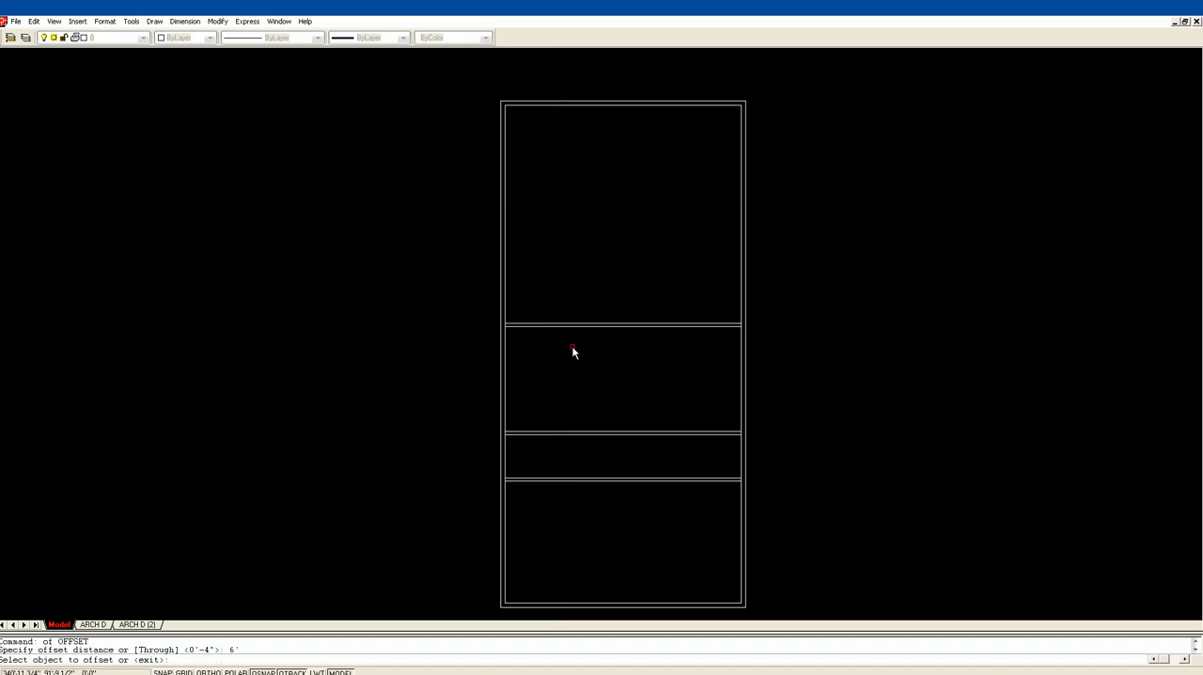
{"action": "left_click", "coordinate": [550, 324]}
{"action": "left_click", "coordinate": [551, 296]}
{"action": "key", "text": "Return"}
{"action": "key", "text": "Return"}
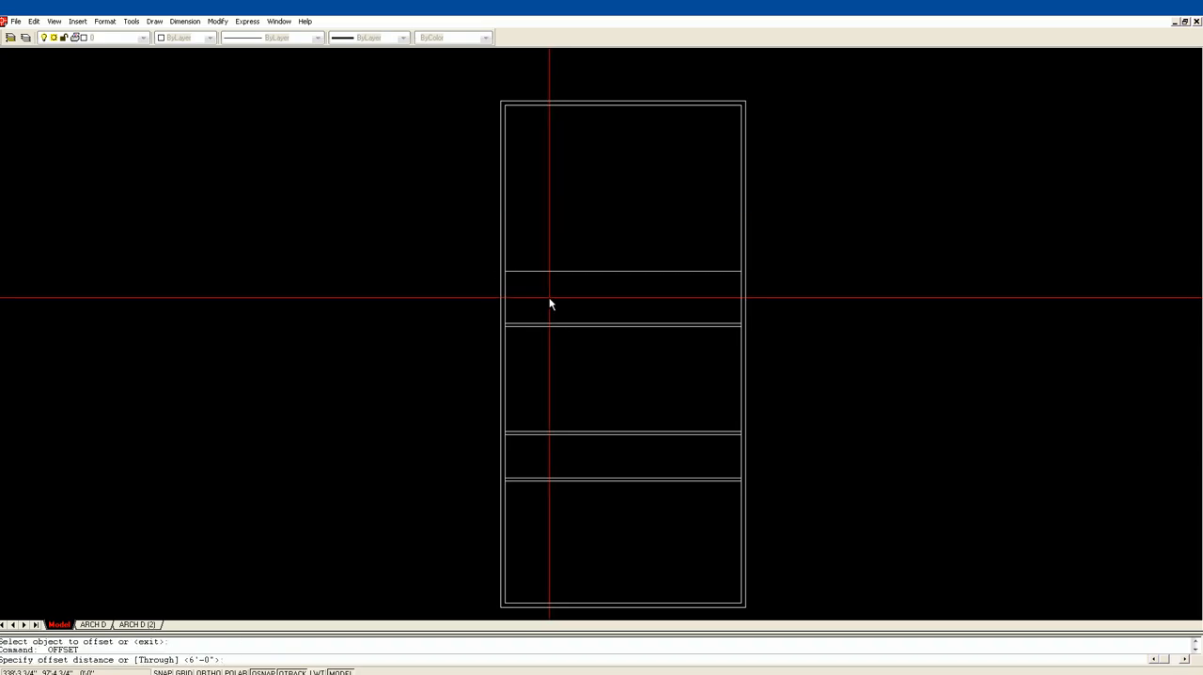
{"action": "key", "text": "Escape"}
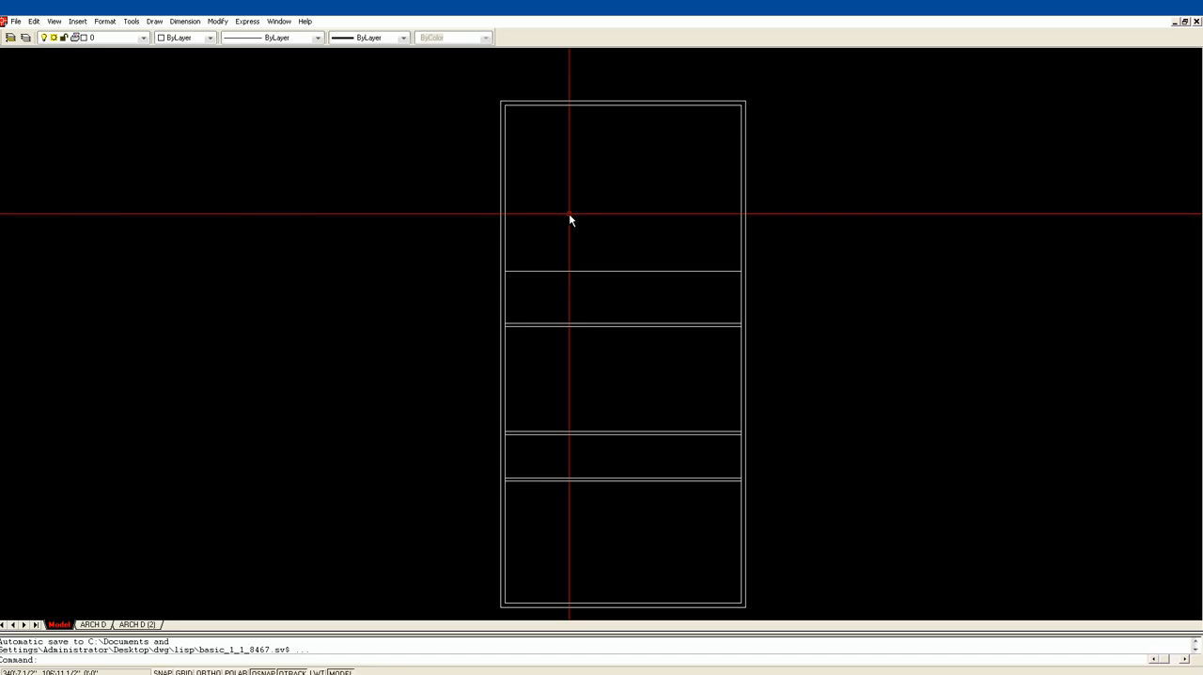
Offset the line 6' above the third partition upward three times at 10" spacing to form the lower stair treads
{"action": "type", "text": "of"}
{"action": "key", "text": "Return"}
{"action": "type", "text": "10"}
{"action": "key", "text": "Return"}
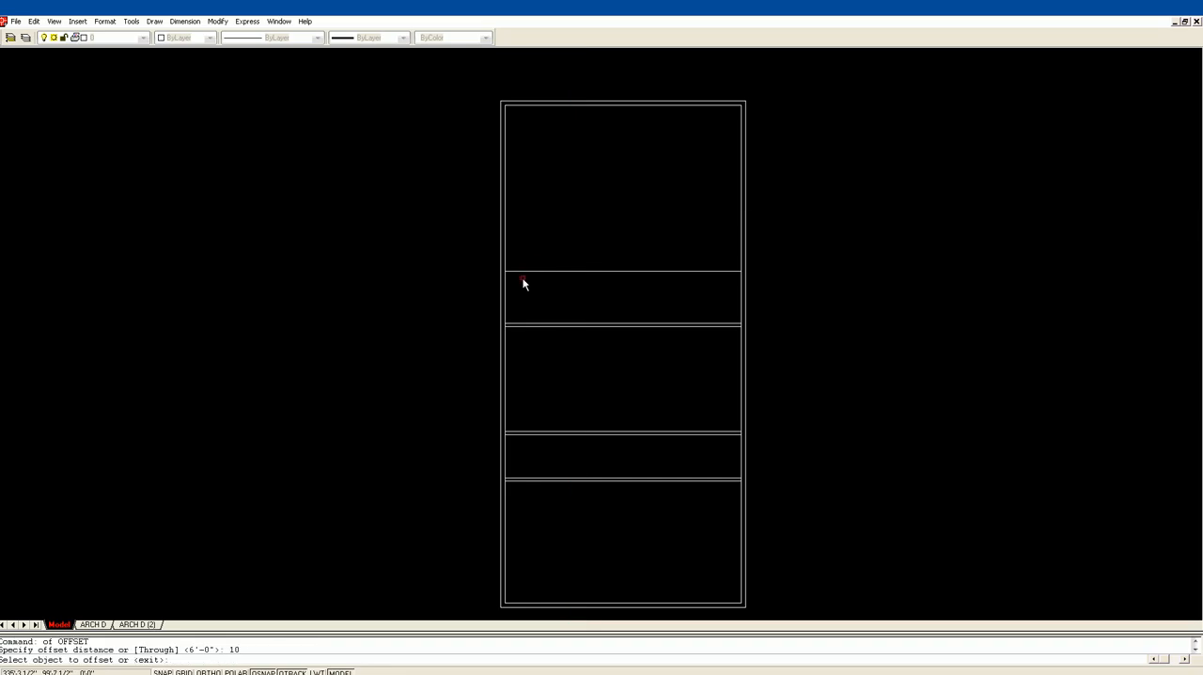
{"action": "left_click", "coordinate": [531, 271]}
{"action": "left_click", "coordinate": [536, 260]}
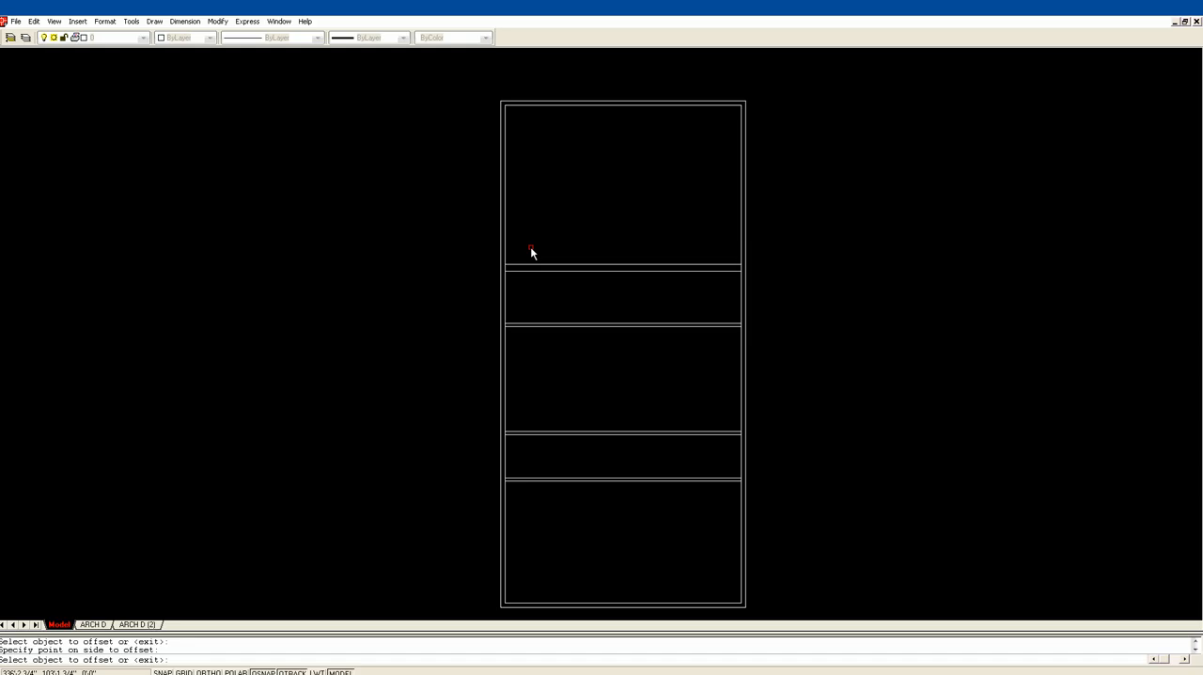
{"action": "key", "text": "Return"}
{"action": "key", "text": "Return"}
{"action": "key", "text": "Return"}
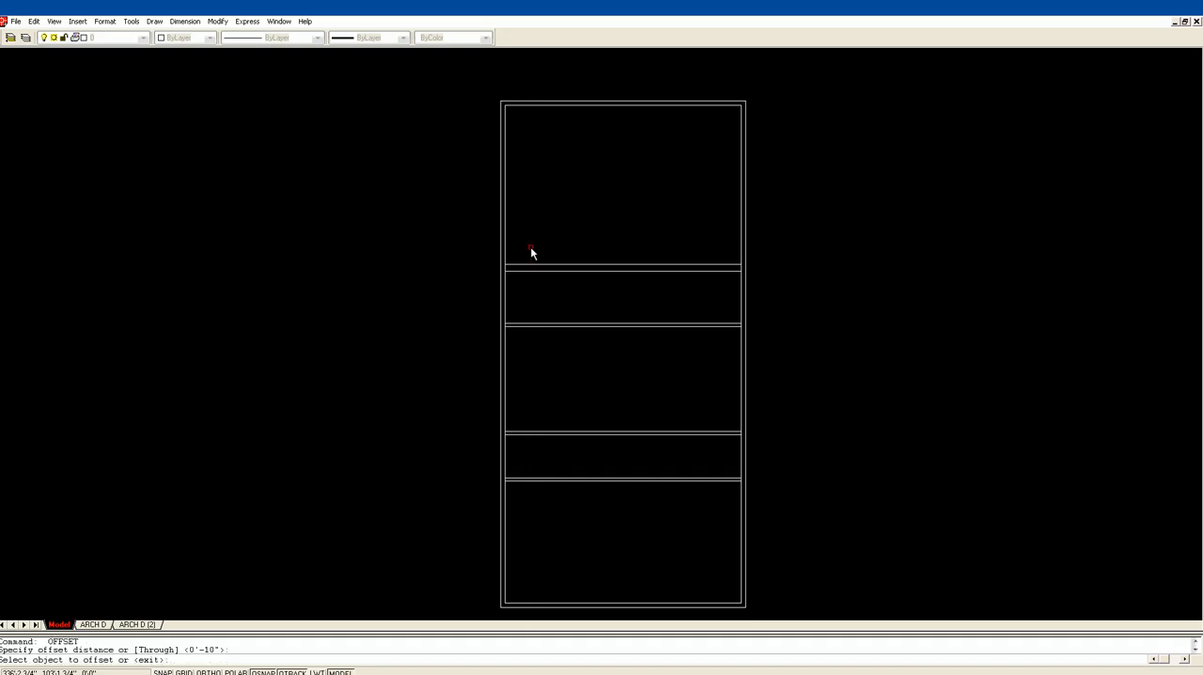
{"action": "left_click", "coordinate": [539, 265]}
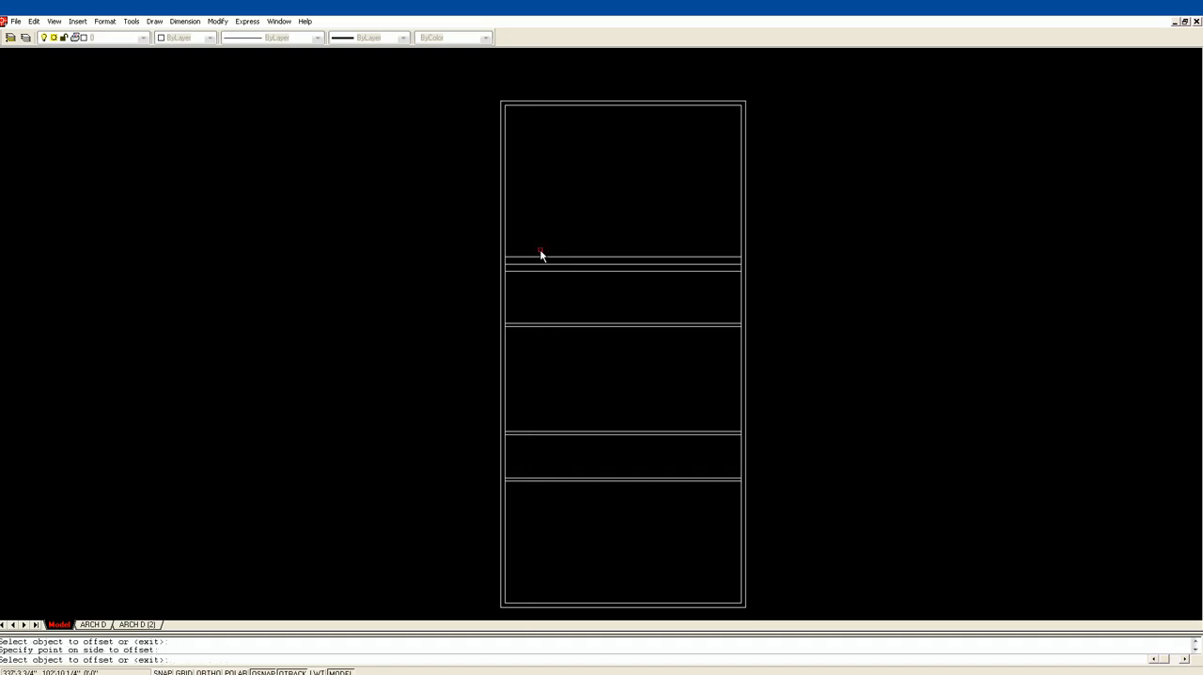
{"action": "left_click", "coordinate": [536, 255]}
{"action": "key", "text": "Return"}
Offset the uppermost tread line 42" upward to set the depth of the stair's corner landing
{"action": "type", "text": "of"}
{"action": "key", "text": "Return"}
{"action": "type", "text": "42"}
{"action": "key", "text": "Return"}
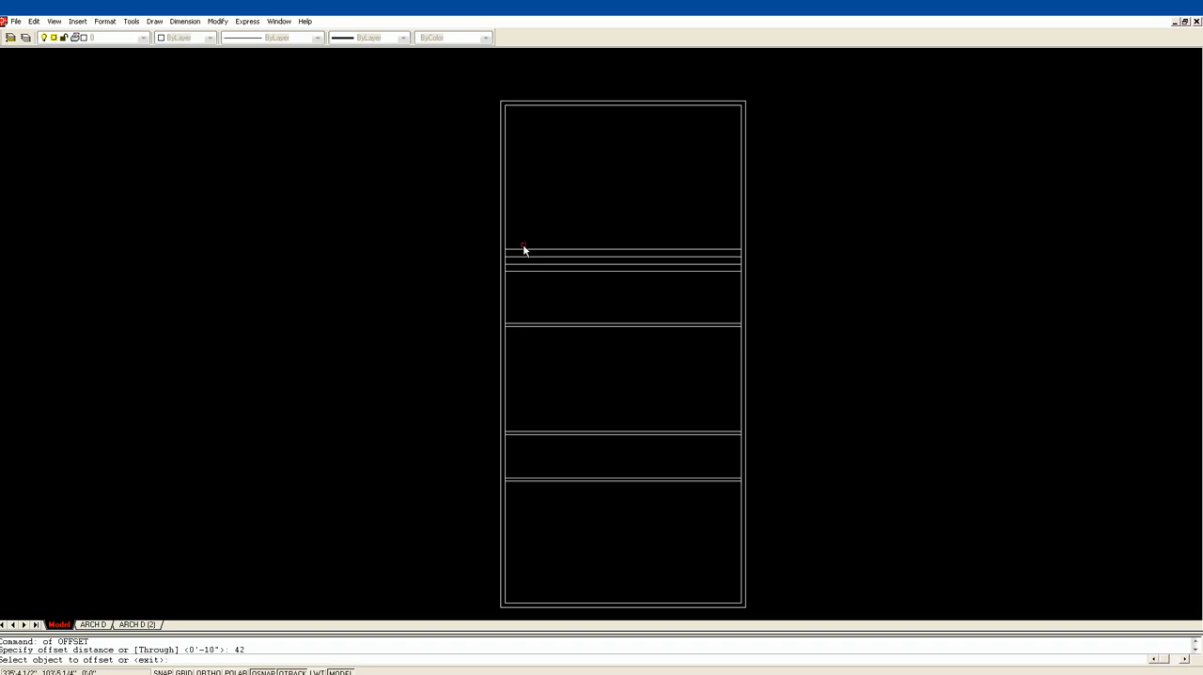
{"action": "left_click", "coordinate": [523, 250]}
{"action": "left_click", "coordinate": [524, 223]}
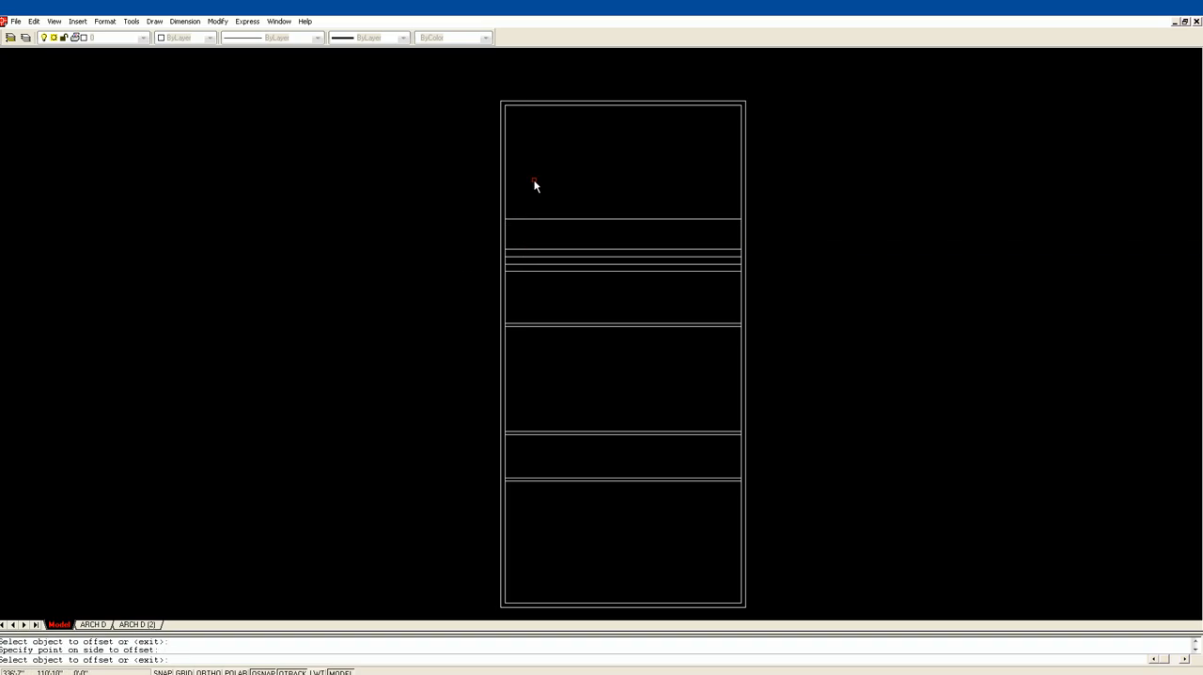
{"action": "key", "text": "Escape"}
Offset the line 42" above the treads by 4" upward to make the fourth partition wall
{"action": "type", "text": "of"}
{"action": "key", "text": "Return"}
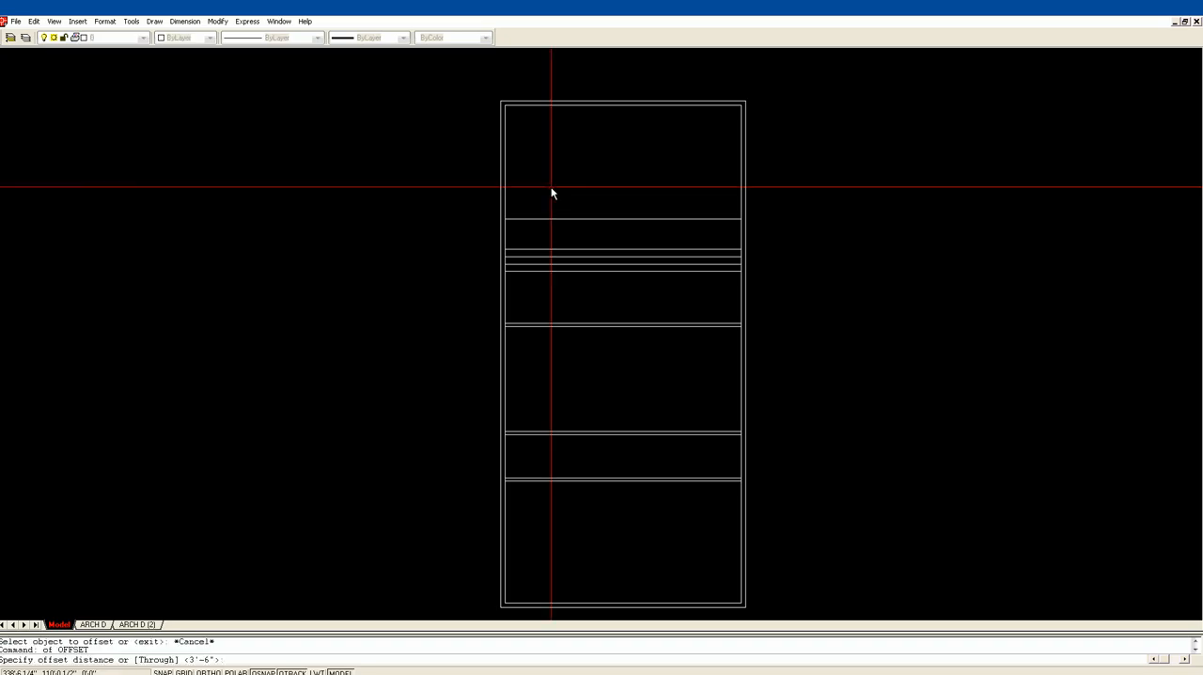
{"action": "type", "text": "4"}
{"action": "key", "text": "Return"}
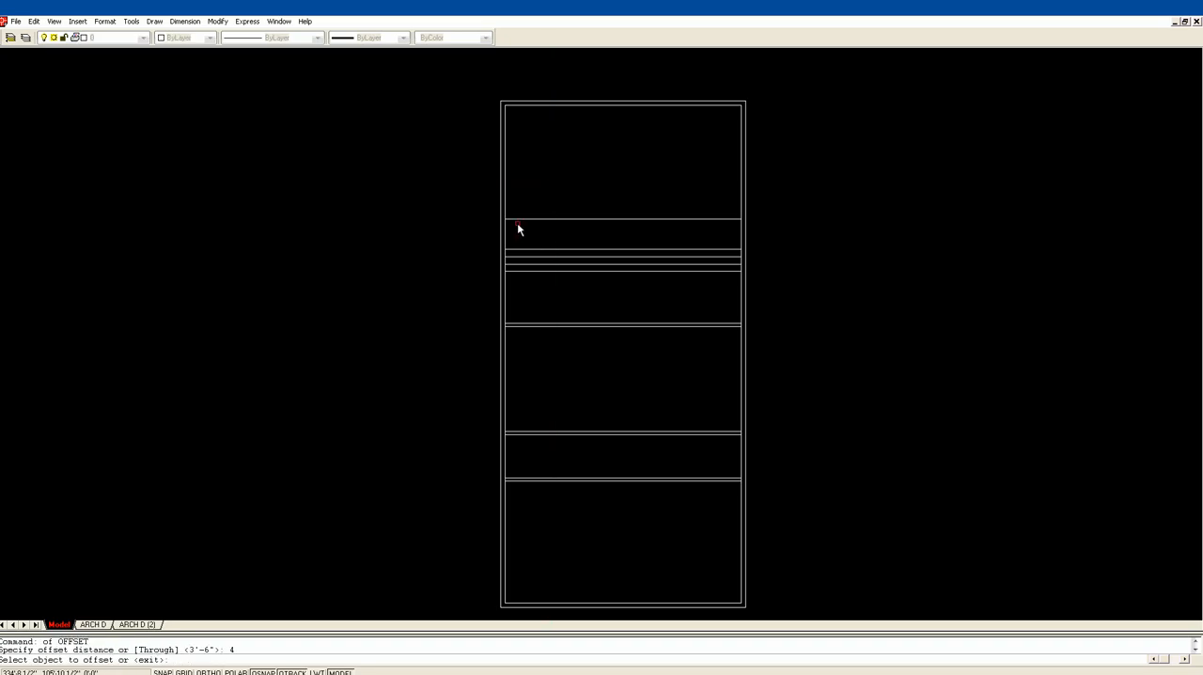
{"action": "left_click", "coordinate": [524, 219]}
{"action": "left_click", "coordinate": [582, 190]}
{"action": "key", "text": "Return"}
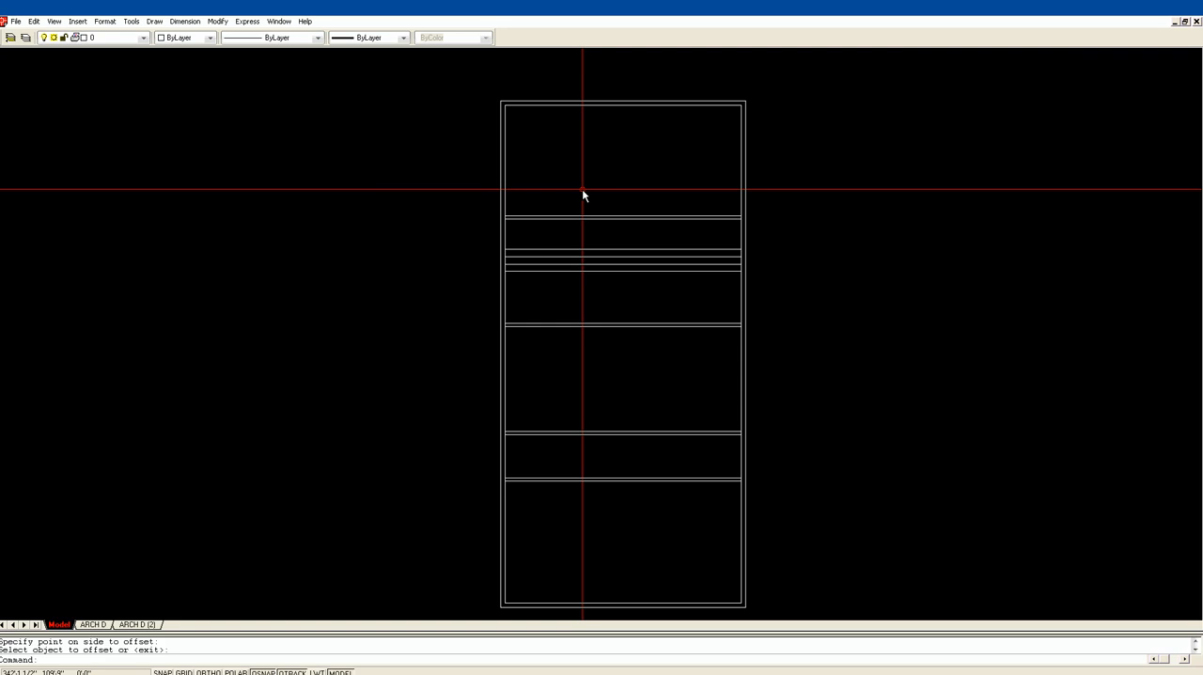
Offset the inner line of the left exterior wall 42" to the right to set the stair width
{"action": "type", "text": "of"}
{"action": "key", "text": "Return"}
{"action": "type", "text": "42"}
{"action": "key", "text": "Return"}
{"action": "left_click", "coordinate": [506, 237]}
{"action": "left_click", "coordinate": [536, 241]}
{"action": "key", "text": "Return"}
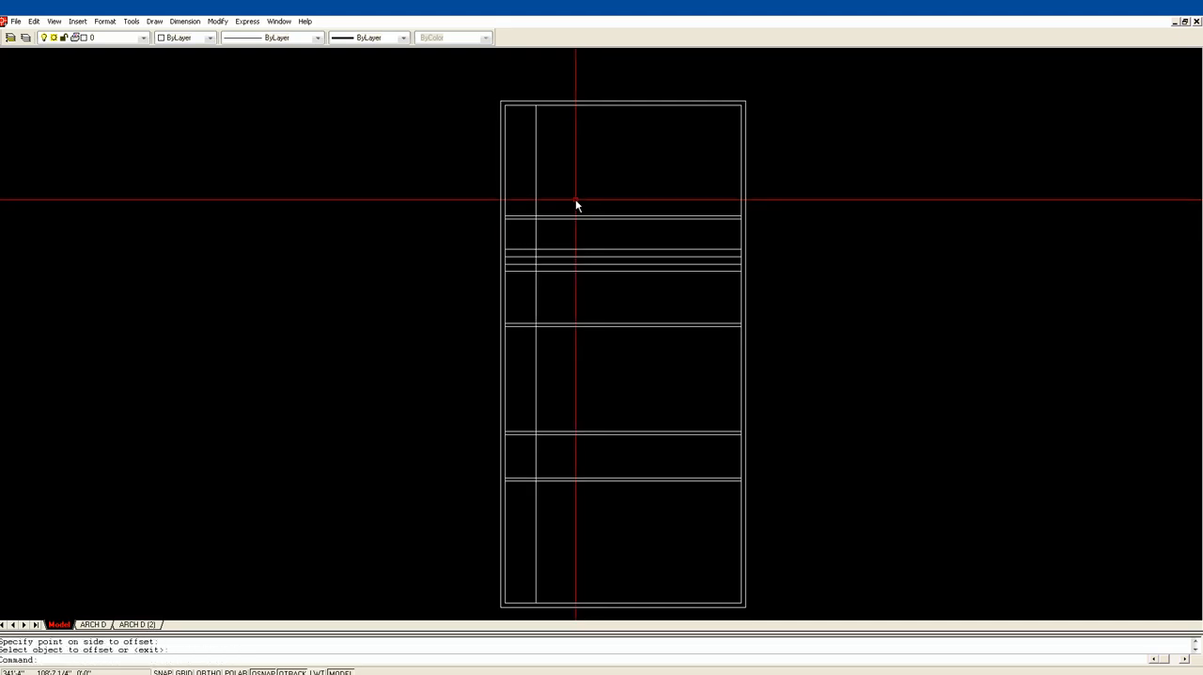
Trim the four tread lines to the right of the stair edge, and the stair edge below the lowest tread
{"action": "type", "text": "tr"}
{"action": "key", "text": "Return"}
{"action": "left_click", "coordinate": [550, 282]}
{"action": "left_click", "coordinate": [515, 194]}
{"action": "key", "text": "Return"}
{"action": "left_click", "coordinate": [543, 249]}
{"action": "left_click", "coordinate": [544, 256]}
{"action": "left_click", "coordinate": [543, 264]}
{"action": "left_click", "coordinate": [540, 272]}
{"action": "left_click", "coordinate": [536, 279]}
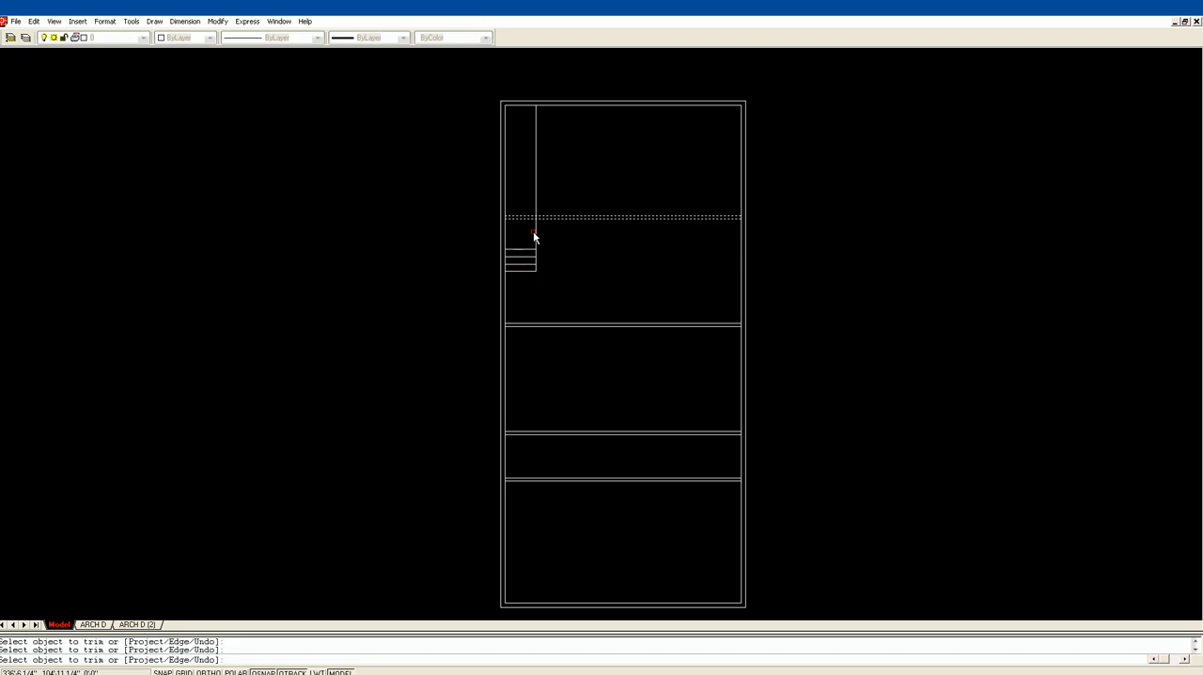
{"action": "key", "text": "Escape"}
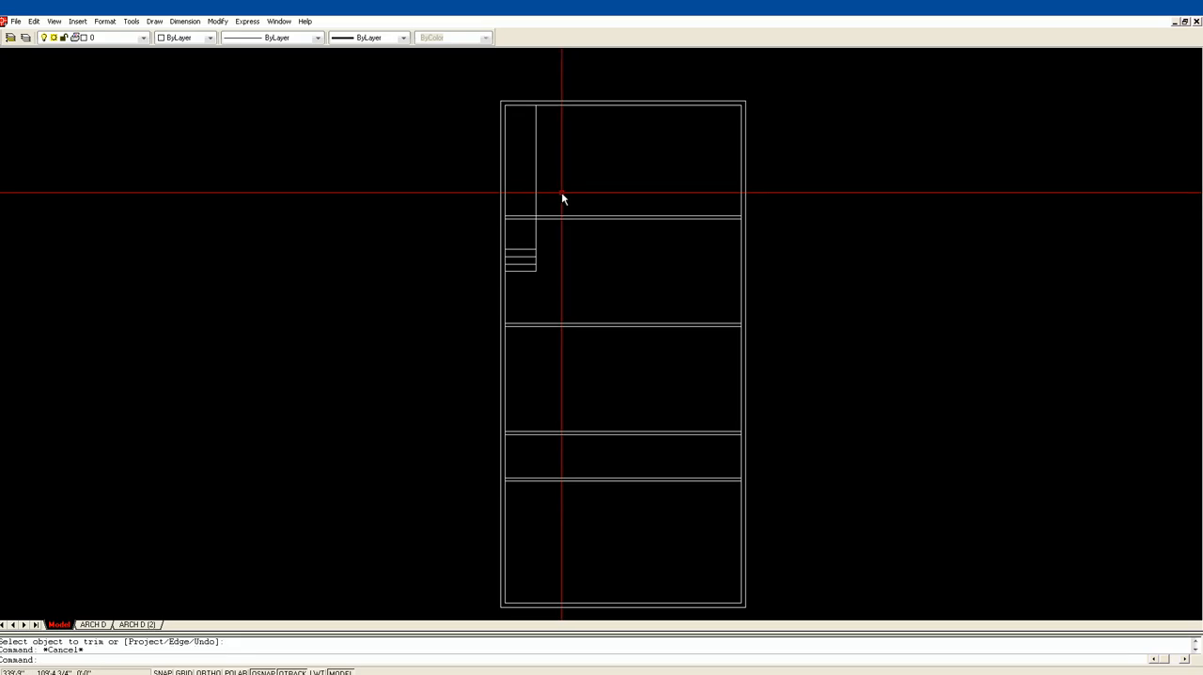
Trim away the part of the vertical stair edge that extends above the fourth partition wall
{"action": "type", "text": "tr"}
{"action": "key", "text": "Return"}
{"action": "left_click", "coordinate": [543, 217]}
{"action": "key", "text": "Return"}
{"action": "left_click", "coordinate": [538, 212]}
{"action": "key", "text": "Return"}
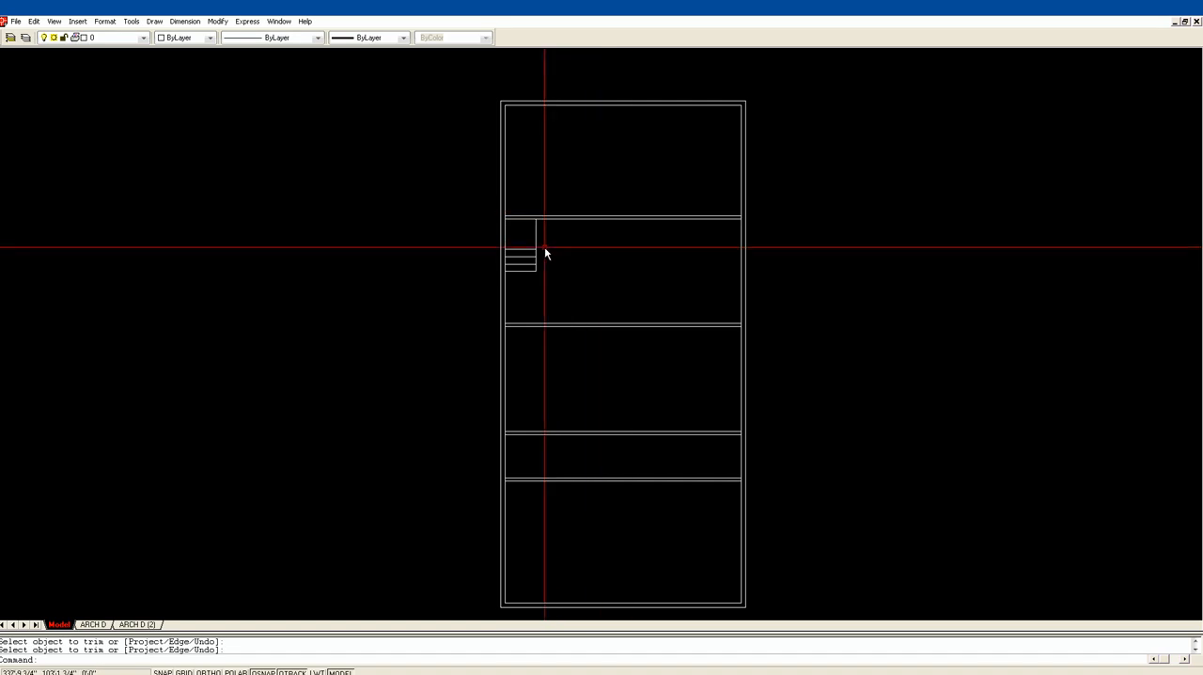
Offset the vertical stair edge to the right twelve times at 10" spacing to form the upper flight's treads
{"action": "type", "text": "of"}
{"action": "key", "text": "Return"}
{"action": "key", "text": "Return"}
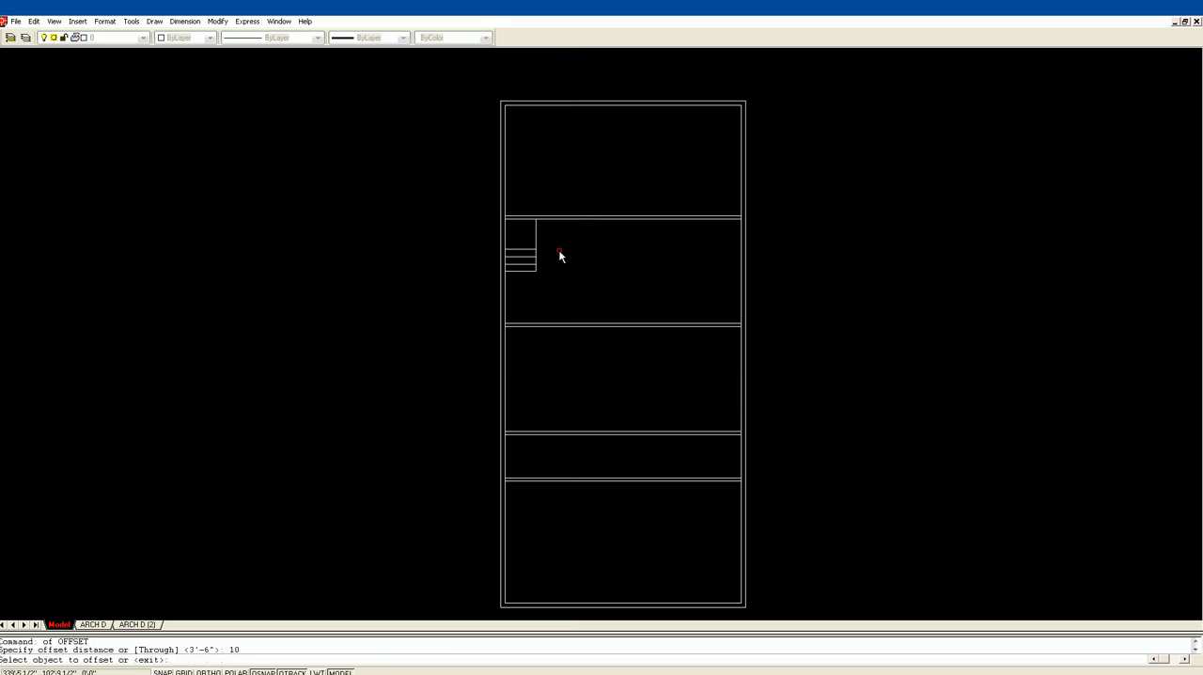
{"action": "left_click", "coordinate": [537, 237]}
{"action": "left_click", "coordinate": [549, 243]}
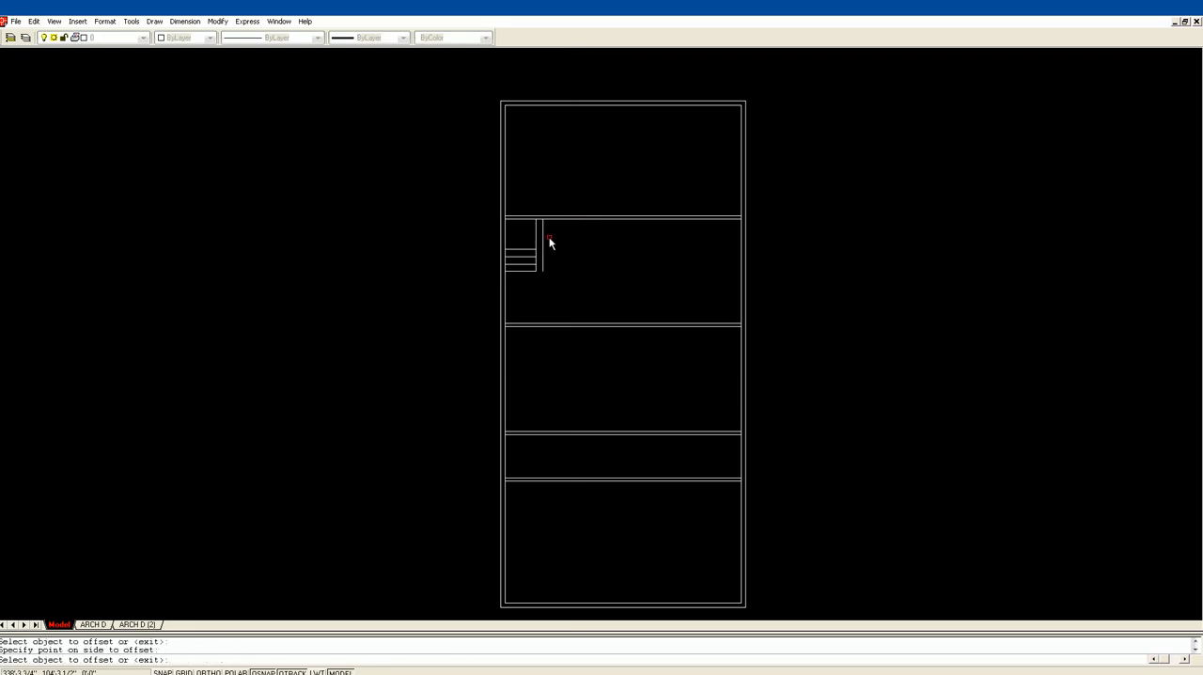
{"action": "left_click", "coordinate": [548, 236]}
{"action": "left_click", "coordinate": [558, 237]}
{"action": "left_click", "coordinate": [558, 238]}
{"action": "left_click", "coordinate": [567, 238]}
{"action": "left_click", "coordinate": [566, 238]}
{"action": "left_click", "coordinate": [572, 239]}
{"action": "left_click", "coordinate": [572, 238]}
{"action": "left_click", "coordinate": [581, 242]}
{"action": "left_click", "coordinate": [580, 242]}
{"action": "left_click", "coordinate": [590, 247]}
{"action": "left_click", "coordinate": [586, 242]}
{"action": "left_click", "coordinate": [597, 246]}
{"action": "left_click", "coordinate": [593, 243]}
{"action": "left_click", "coordinate": [603, 240]}
{"action": "left_click", "coordinate": [601, 242]}
{"action": "left_click", "coordinate": [611, 244]}
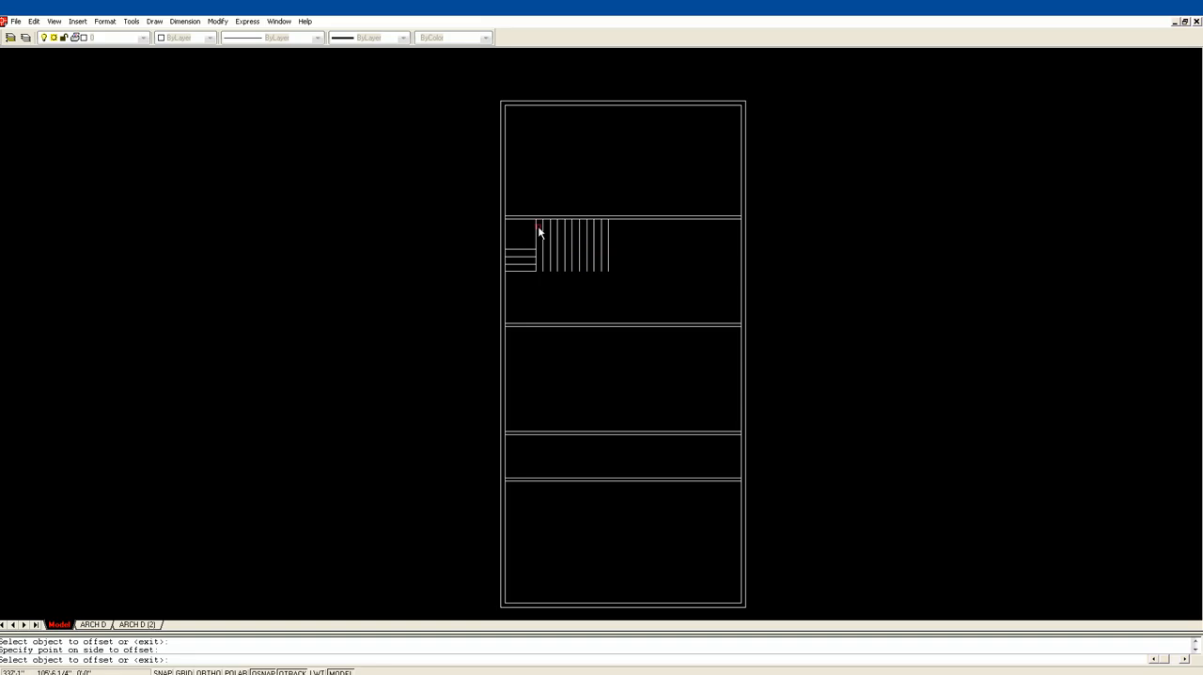
{"action": "left_click", "coordinate": [608, 242]}
{"action": "left_click", "coordinate": [617, 241]}
{"action": "left_click", "coordinate": [616, 240]}
{"action": "left_click", "coordinate": [618, 243]}
{"action": "key", "text": "Escape"}
Draw a diagonal winder line from the landing's inner corner to the corner between the left wall and fourth partition
{"action": "type", "text": "l"}
{"action": "key", "text": "Return"}
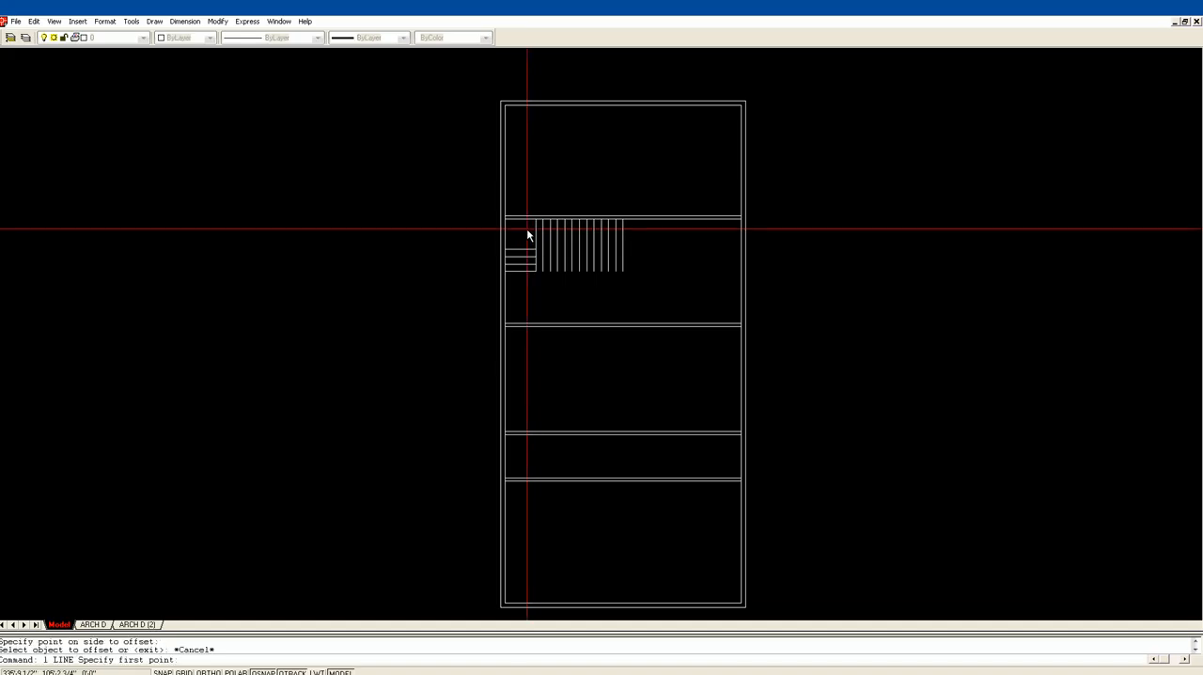
{"action": "left_click", "coordinate": [536, 248]}
{"action": "left_click", "coordinate": [505, 221]}
{"action": "key", "text": "Return"}
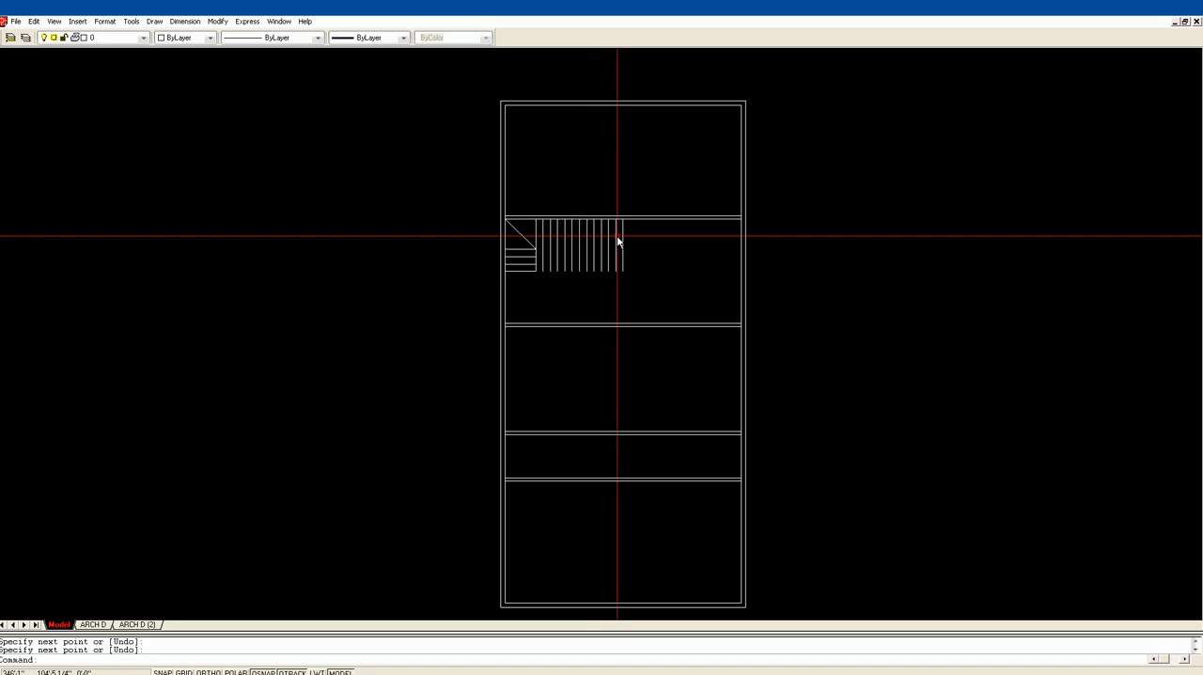
{"action": "key", "text": "Escape"}
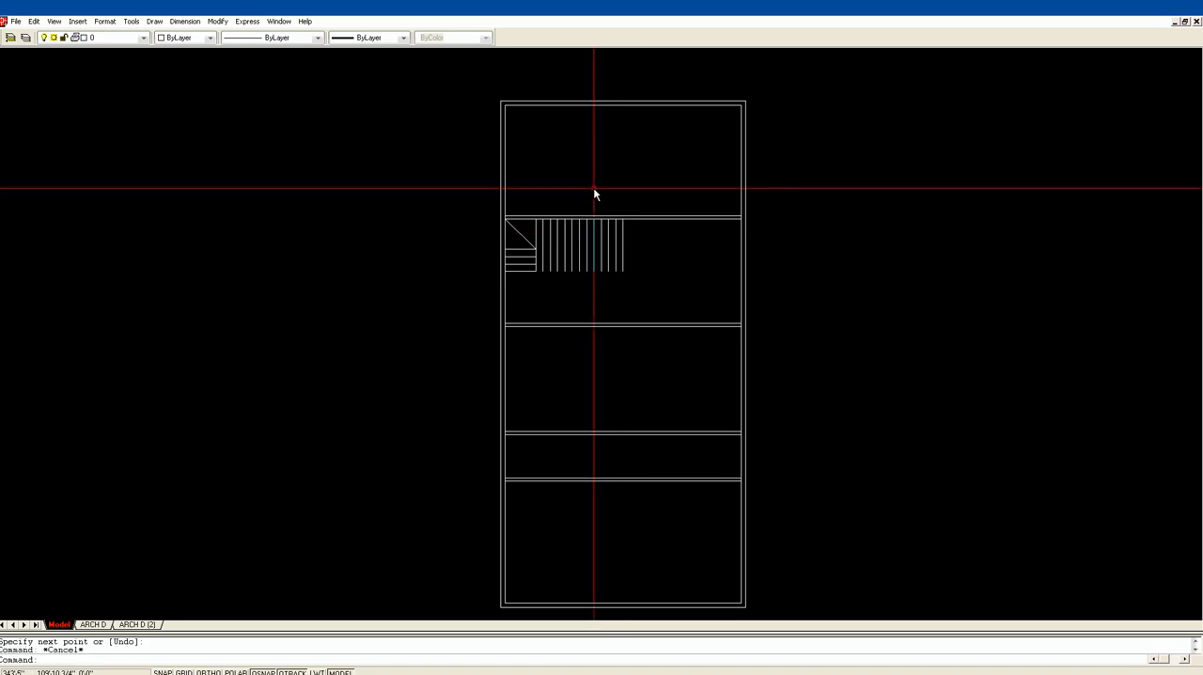
With object snap tracking off, draw a horizontal line from the landing's inner corner across the upper flight to its last tread line
{"action": "type", "text": "l"}
{"action": "key", "text": "Return"}
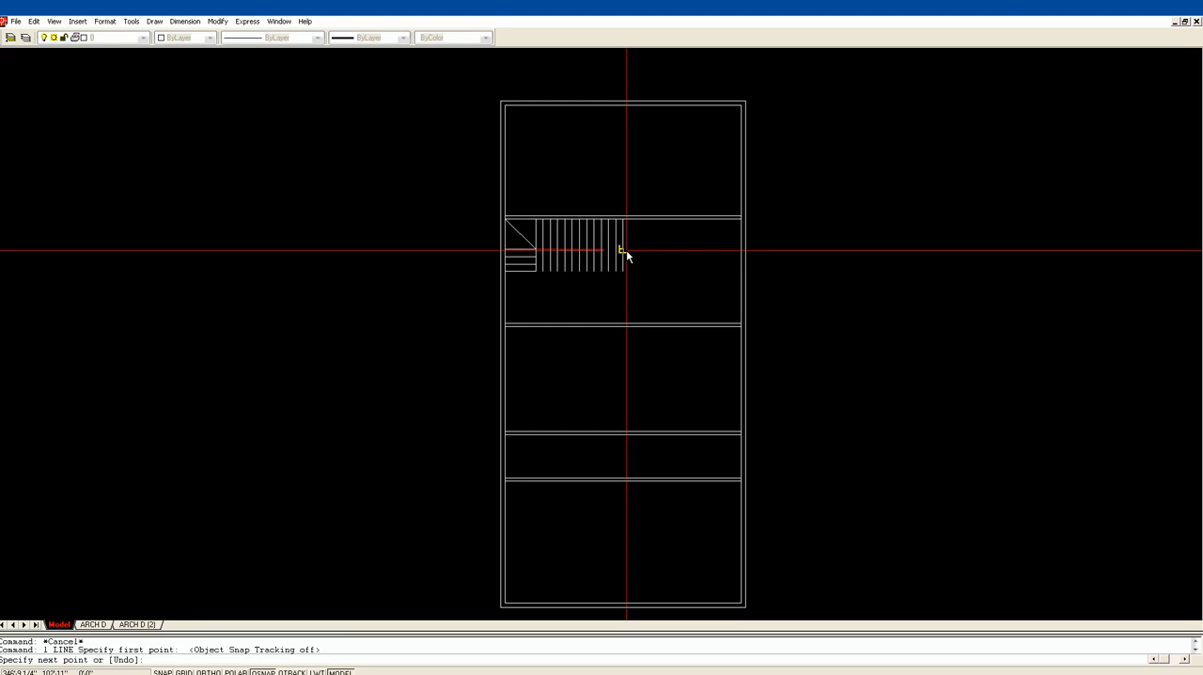
{"action": "left_click", "coordinate": [622, 250]}
{"action": "key", "text": "Return"}
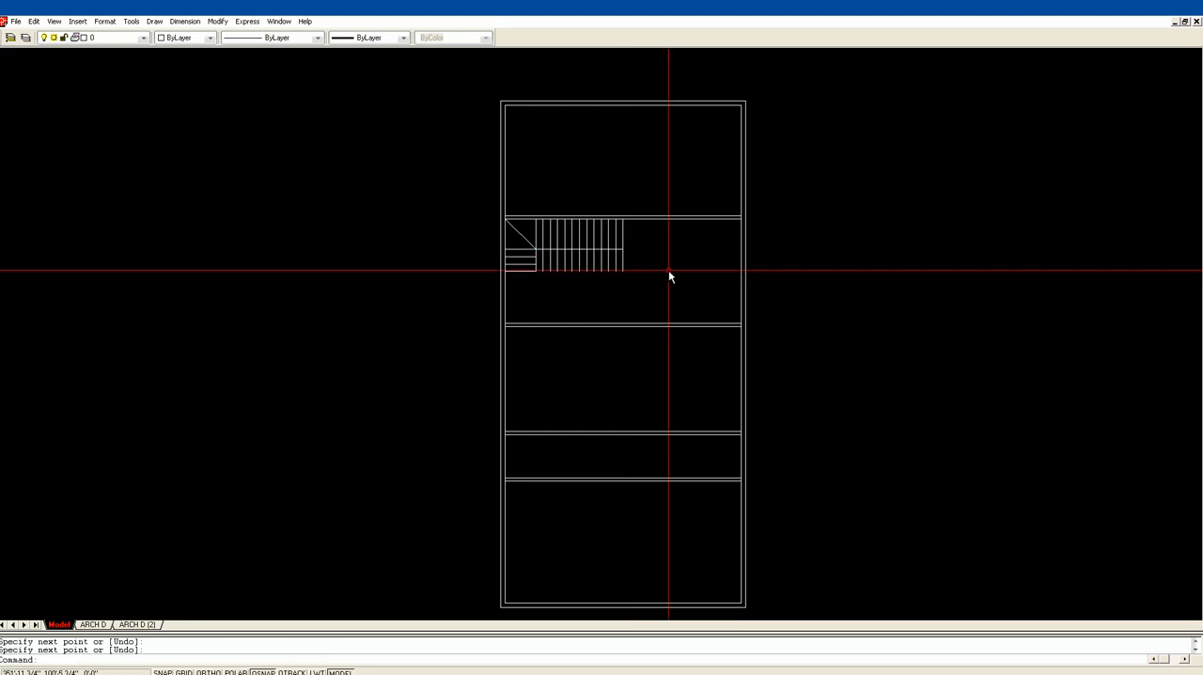
Trim the upper flight's tread lines below the horizontal stair edge, using a fence selection
{"action": "type", "text": "tr"}
{"action": "key", "text": "Return"}
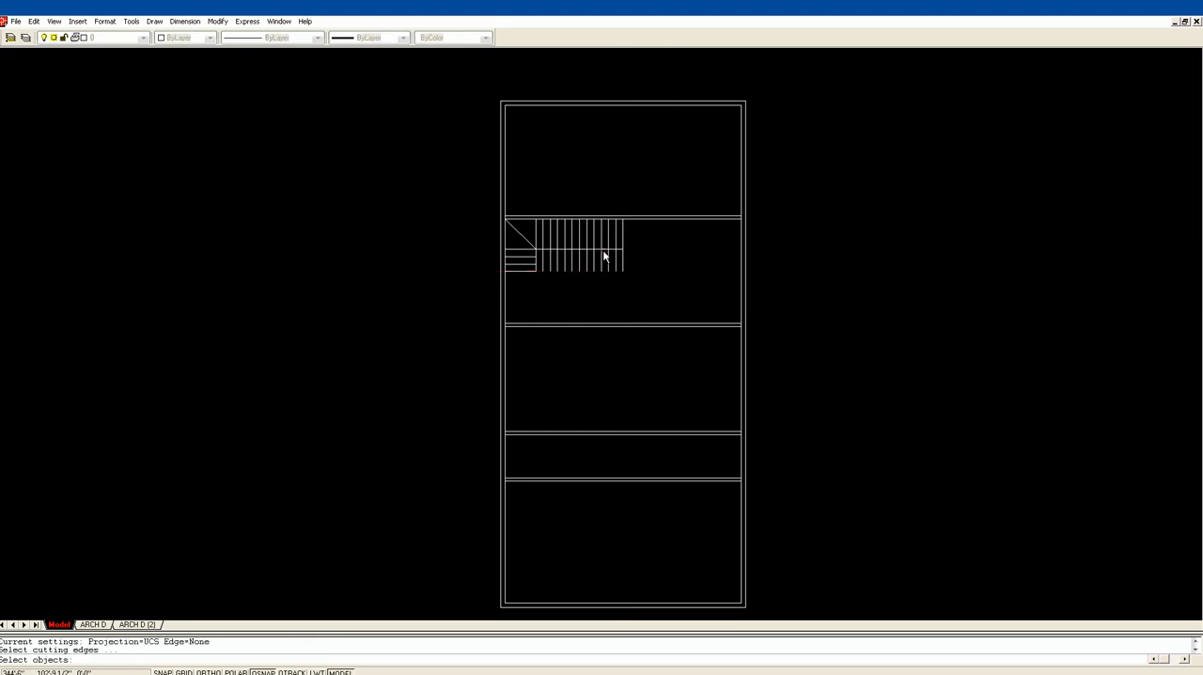
{"action": "left_click", "coordinate": [604, 248]}
{"action": "key", "text": "Return"}
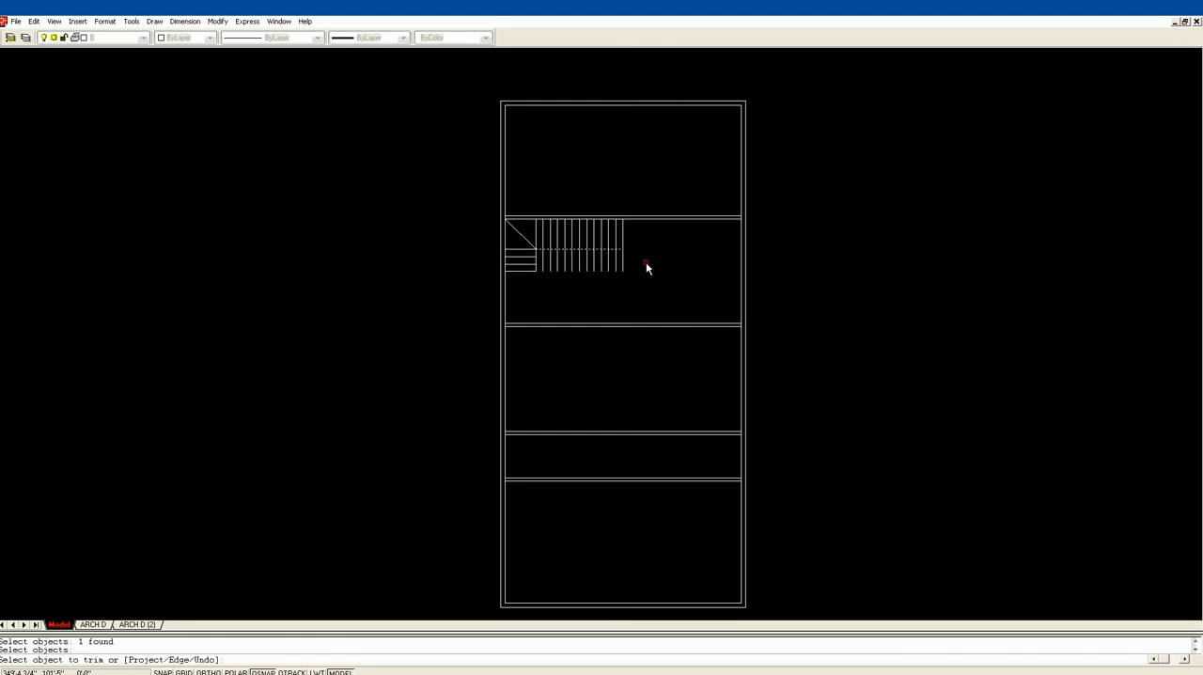
{"action": "type", "text": "f"}
{"action": "key", "text": "Return"}
{"action": "left_click", "coordinate": [634, 260]}
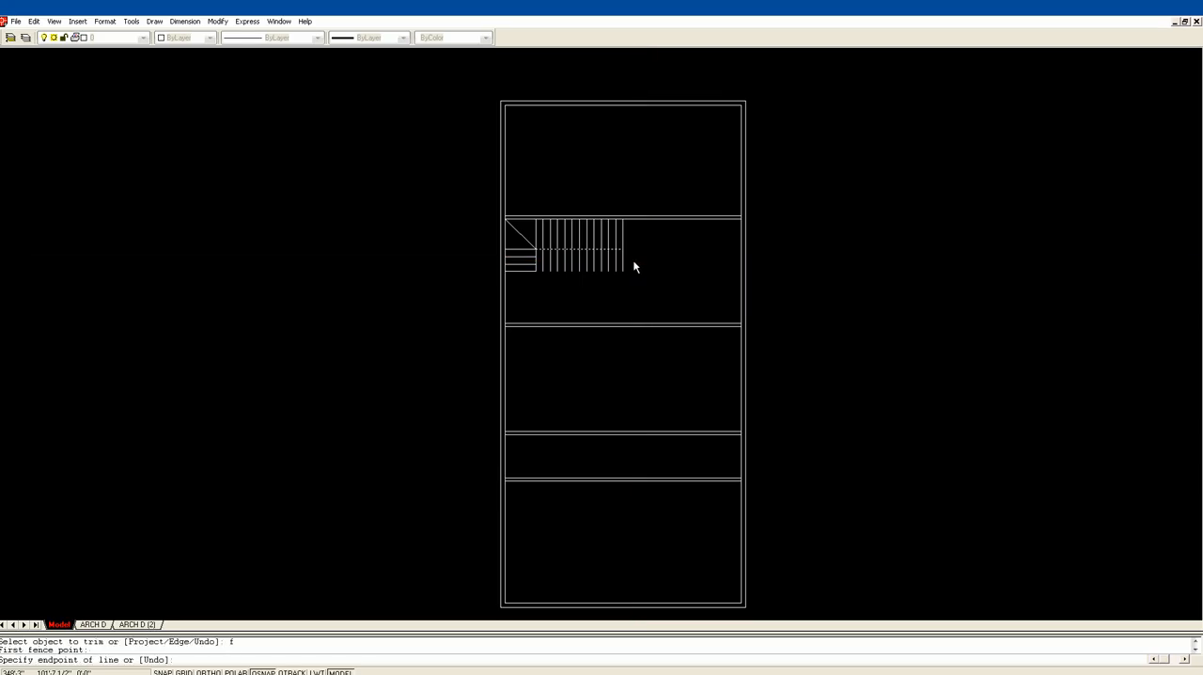
{"action": "left_click", "coordinate": [545, 264]}
{"action": "key", "text": "Return"}
{"action": "key", "text": "Escape"}
Examine the L-shaped staircase up close, checking its treads and winder corner, and view it within the floor plan
{"action": "type", "text": "z"}
{"action": "key", "text": "Return"}
{"action": "left_click", "coordinate": [532, 272]}
{"action": "left_click", "coordinate": [627, 163]}
{"action": "scroll", "coordinate": [664, 293], "scroll_direction": "down", "scroll_amount": 3}
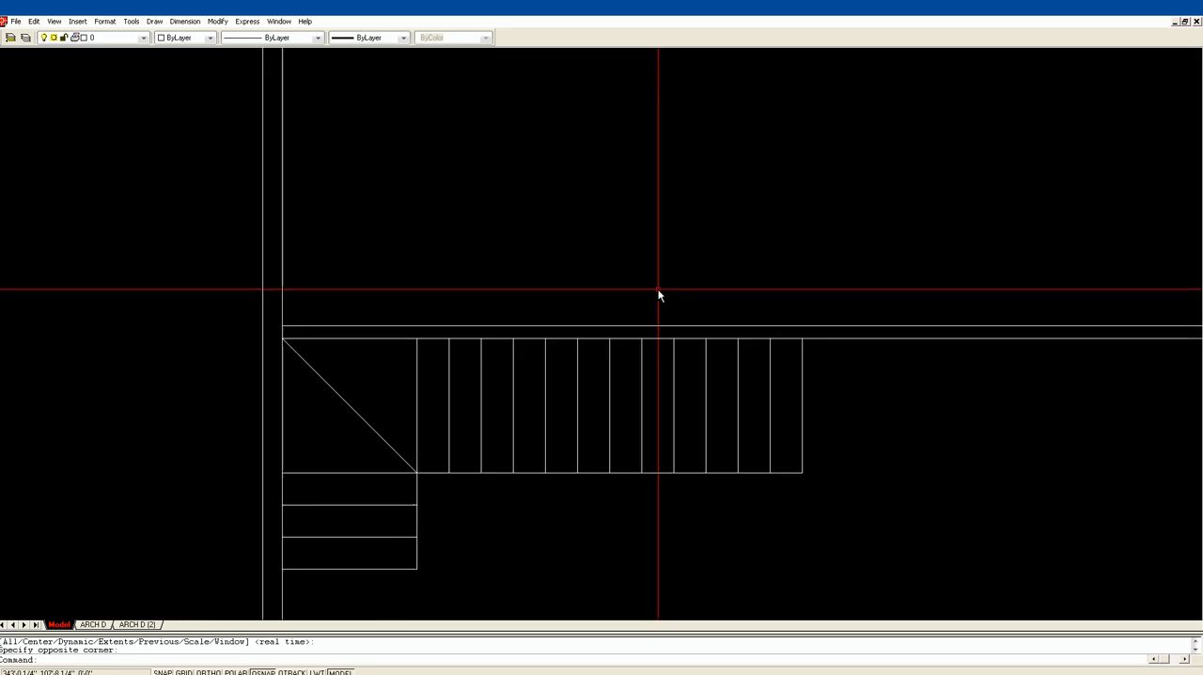
{"action": "mouse_move", "coordinate": [648, 311]}
{"action": "middle_mouse_down"}
{"action": "mouse_move", "coordinate": [718, 243]}
{"action": "mouse_move", "coordinate": [620, 239]}
{"action": "middle_mouse_up"}
{"action": "key", "text": "Escape"}
{"action": "key", "text": "Escape"}
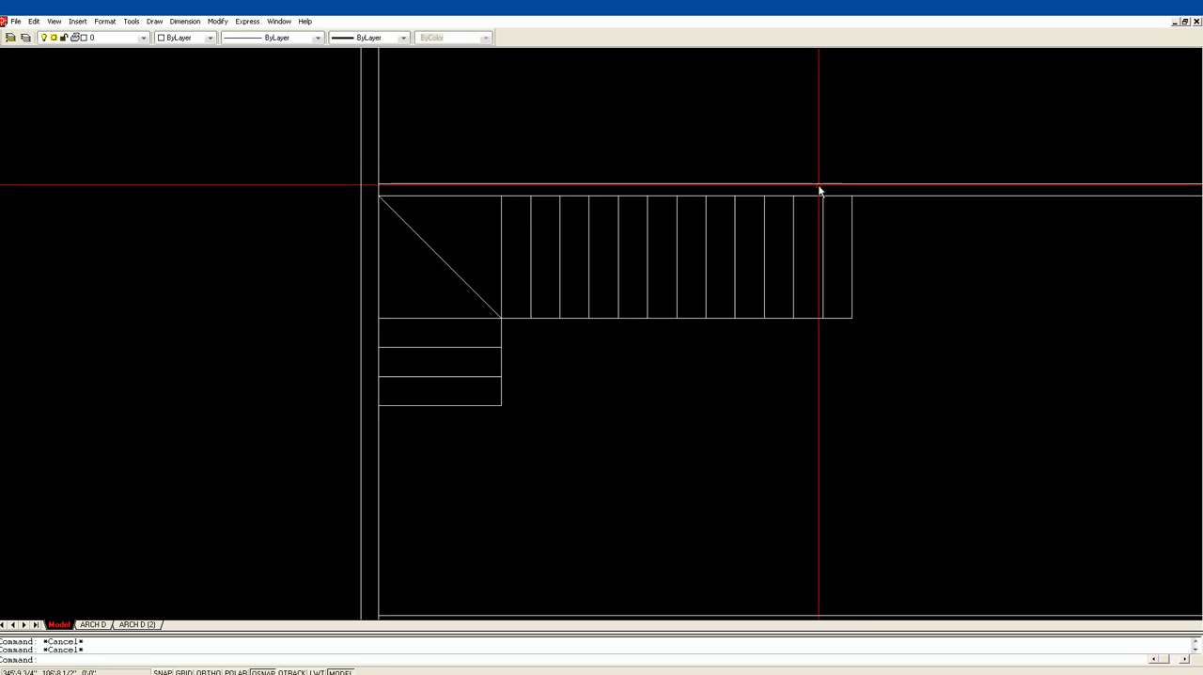
{"action": "scroll", "coordinate": [789, 201], "scroll_direction": "down", "scroll_amount": 3}
{"action": "scroll", "coordinate": [789, 216], "scroll_direction": "down", "scroll_amount": 2}
{"action": "middle_click_drag", "start_coordinate": [794, 220], "coordinate": [467, 197]}
{"action": "scroll", "coordinate": [608, 209], "scroll_direction": "down", "scroll_amount": 1}
{"action": "middle_click_drag", "start_coordinate": [463, 152], "coordinate": [657, 218]}
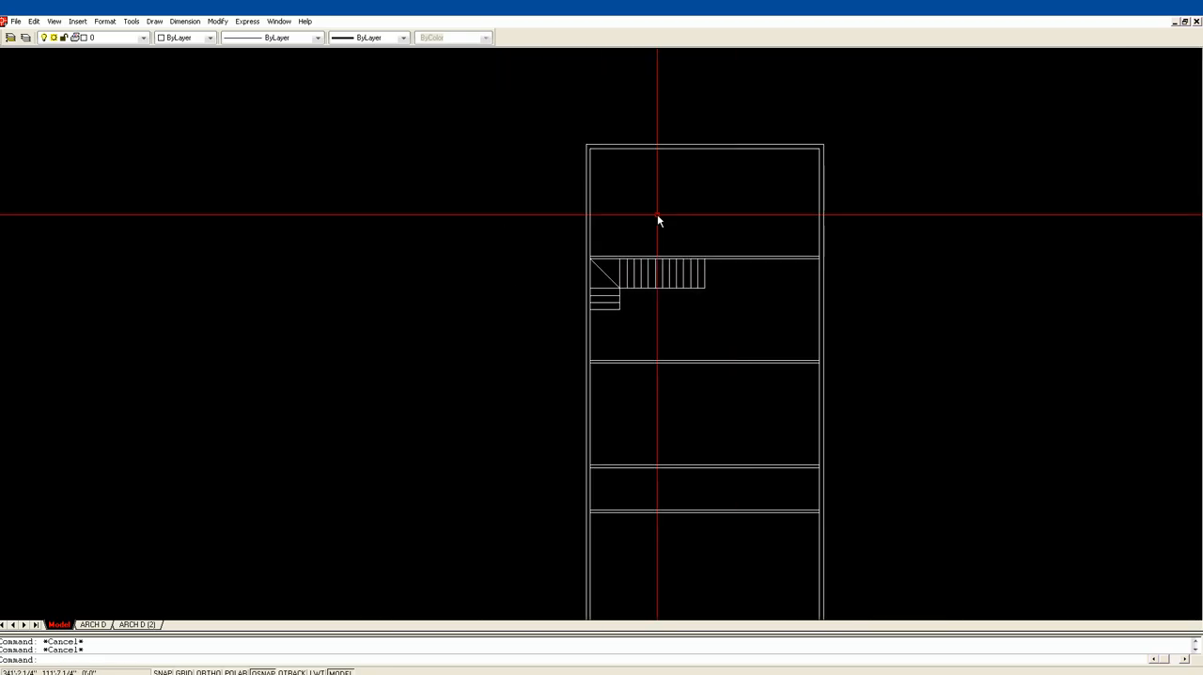